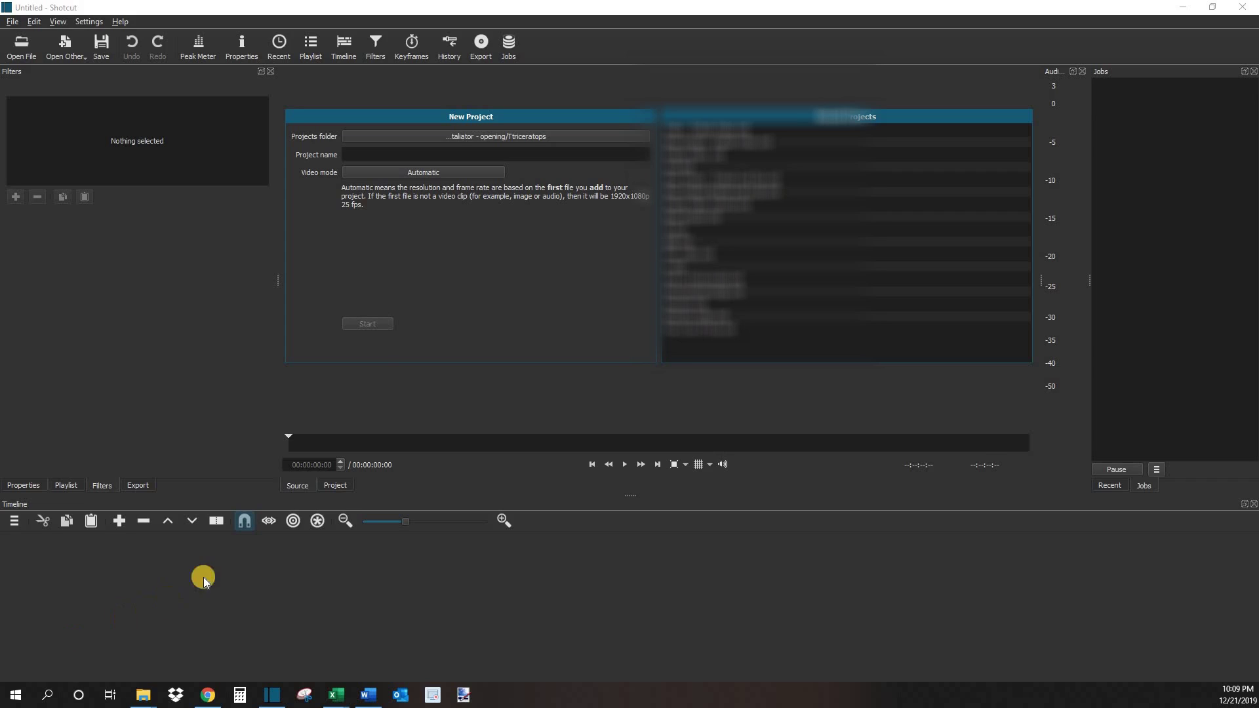
# - Enter 'Video - Rotate and Scale' as the new project's name
pyautogui.click(410, 158)
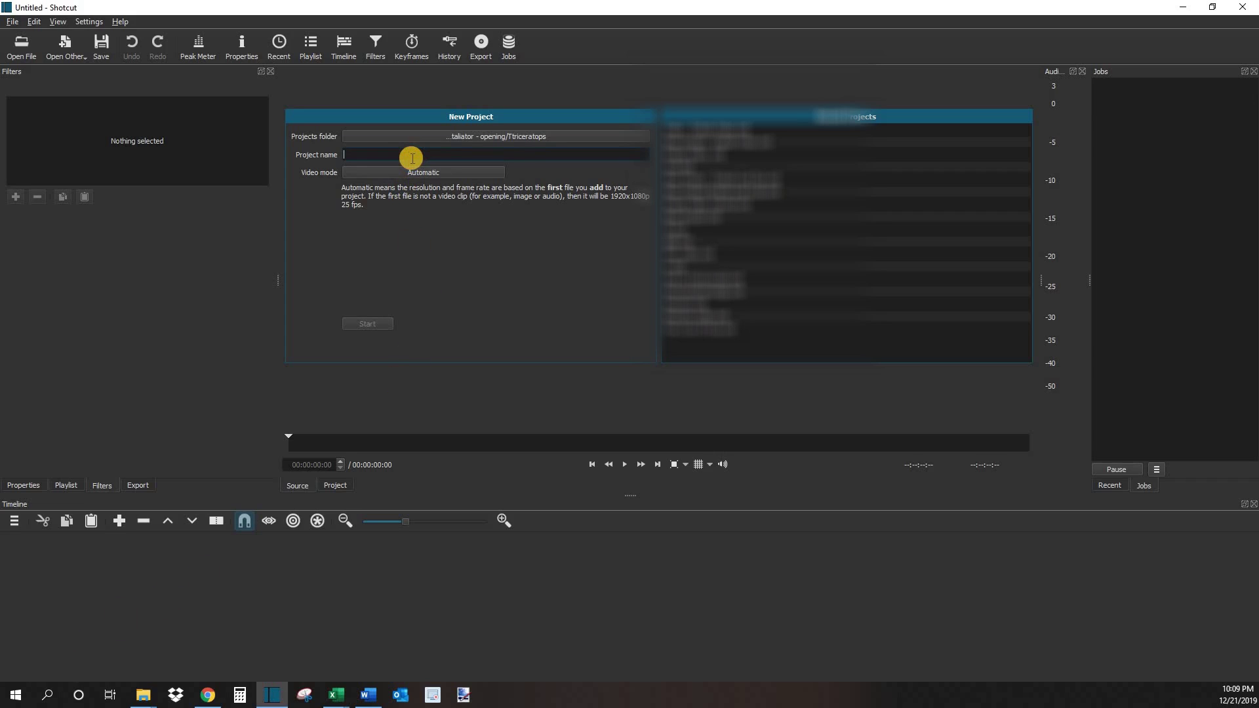
pyautogui.write('Video - Rotate and Scale')
# - Create the project and drag the phone clip z.MOV from Explorer into the player
pyautogui.click(368, 323)
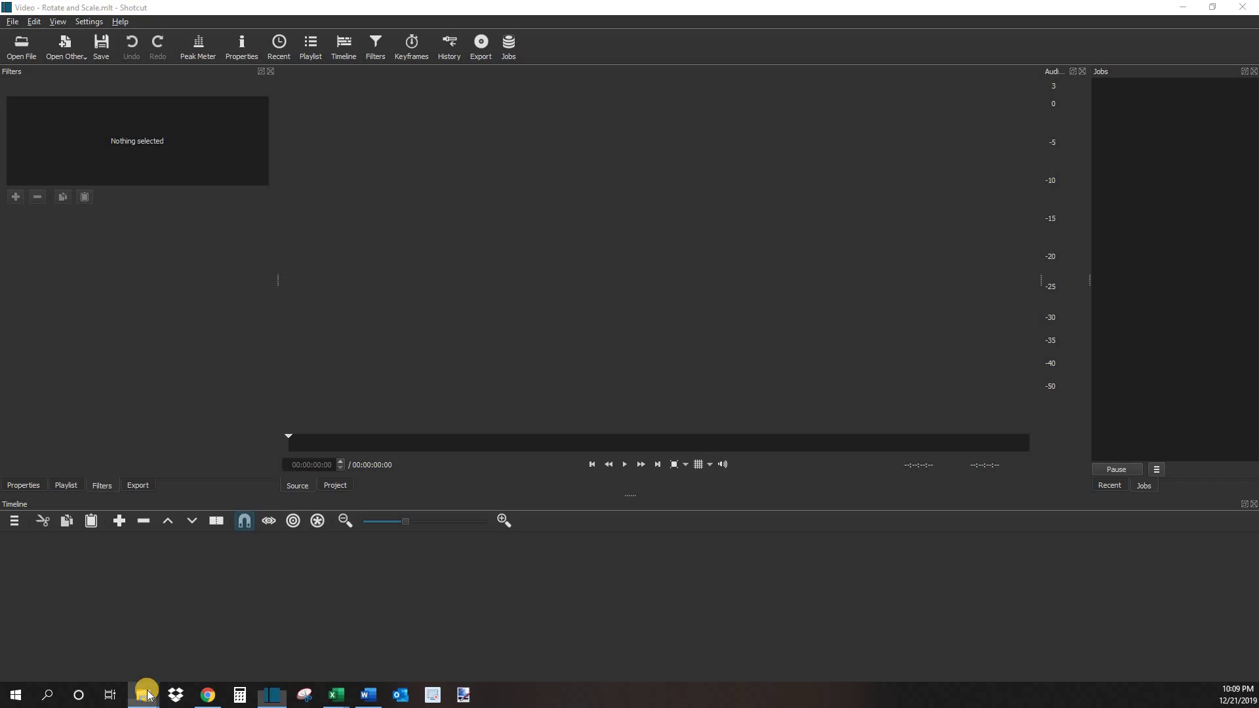
pyautogui.moveTo(143, 692)
pyautogui.click(171, 665)
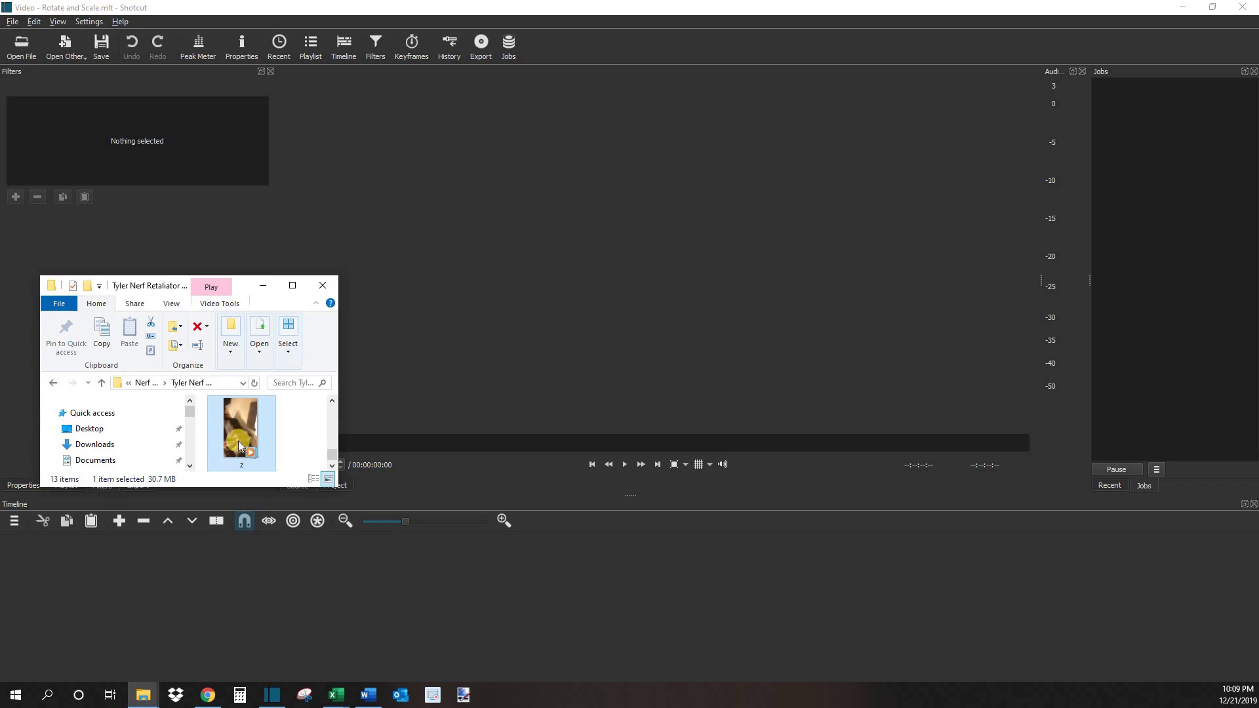
pyautogui.moveTo(316, 421); pyautogui.dragTo(618, 271)
pyautogui.click(624, 467)
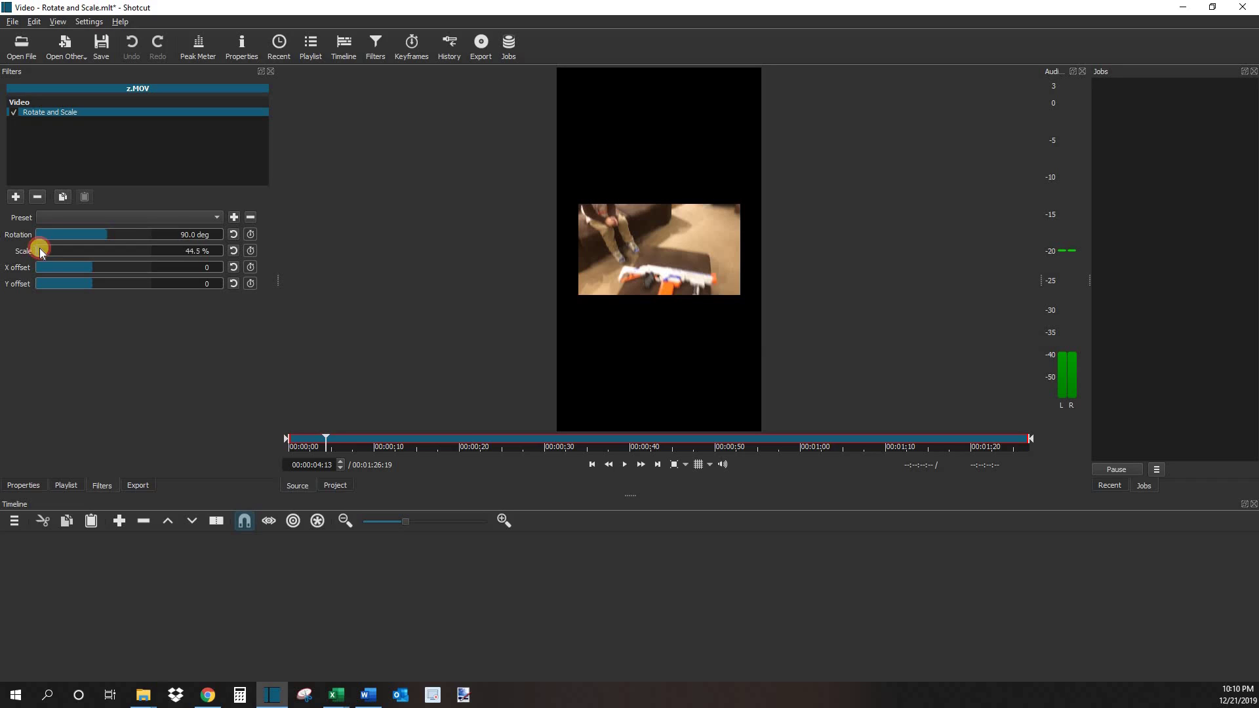
# - Adjust the Rotate and Scale filter's Scale slider so the rotated footage spans the frame width
pyautogui.moveTo(41, 251); pyautogui.dragTo(41, 253)
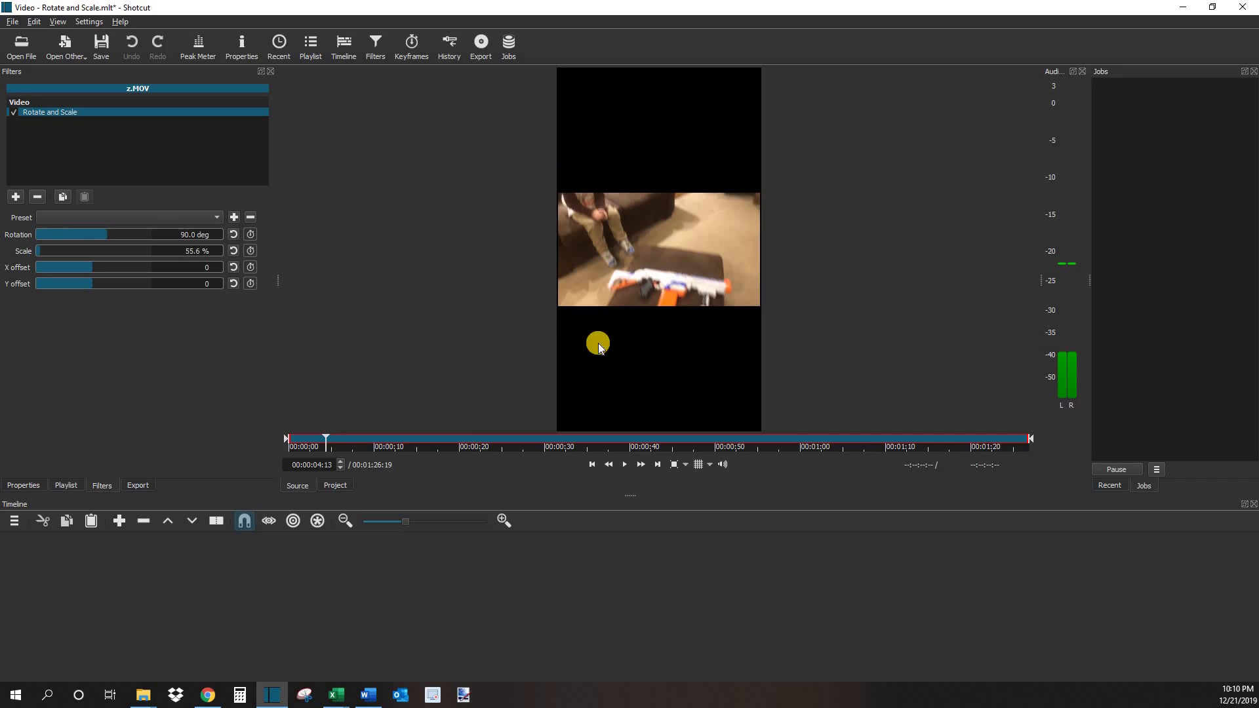
# - Start a new project from File > New, discarding the old project's unsaved changes
pyautogui.click(14, 23)
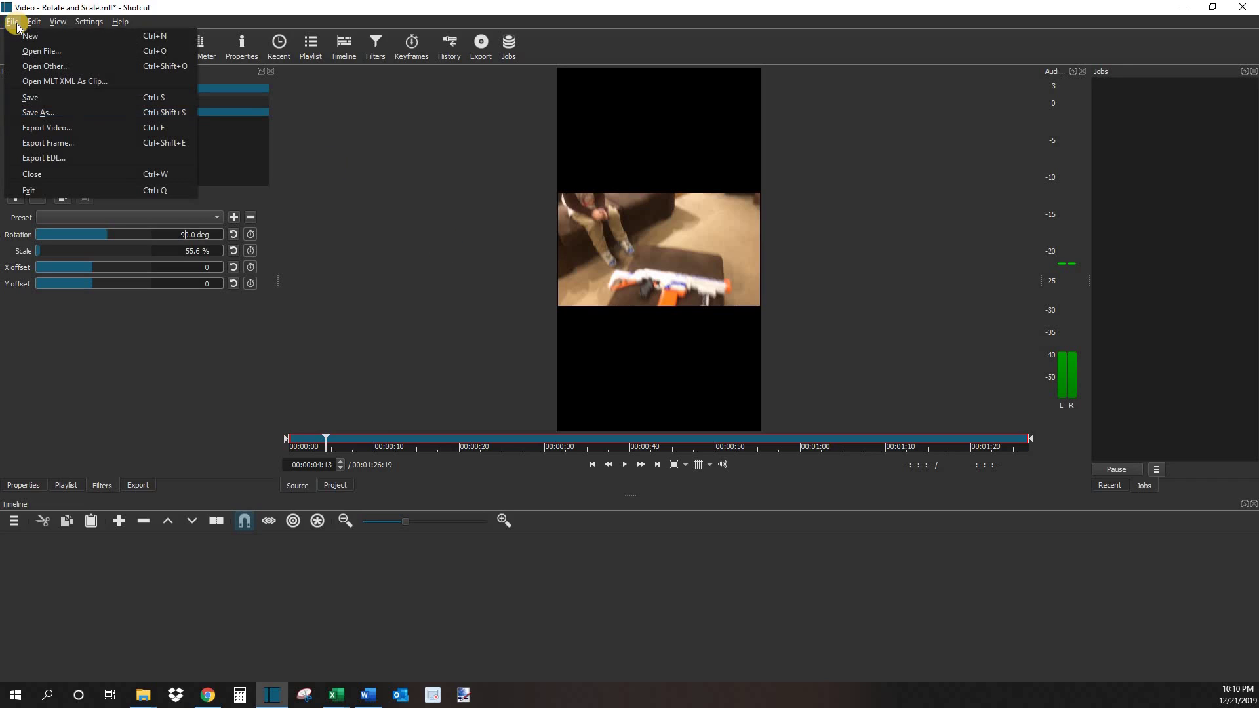
pyautogui.click(16, 34)
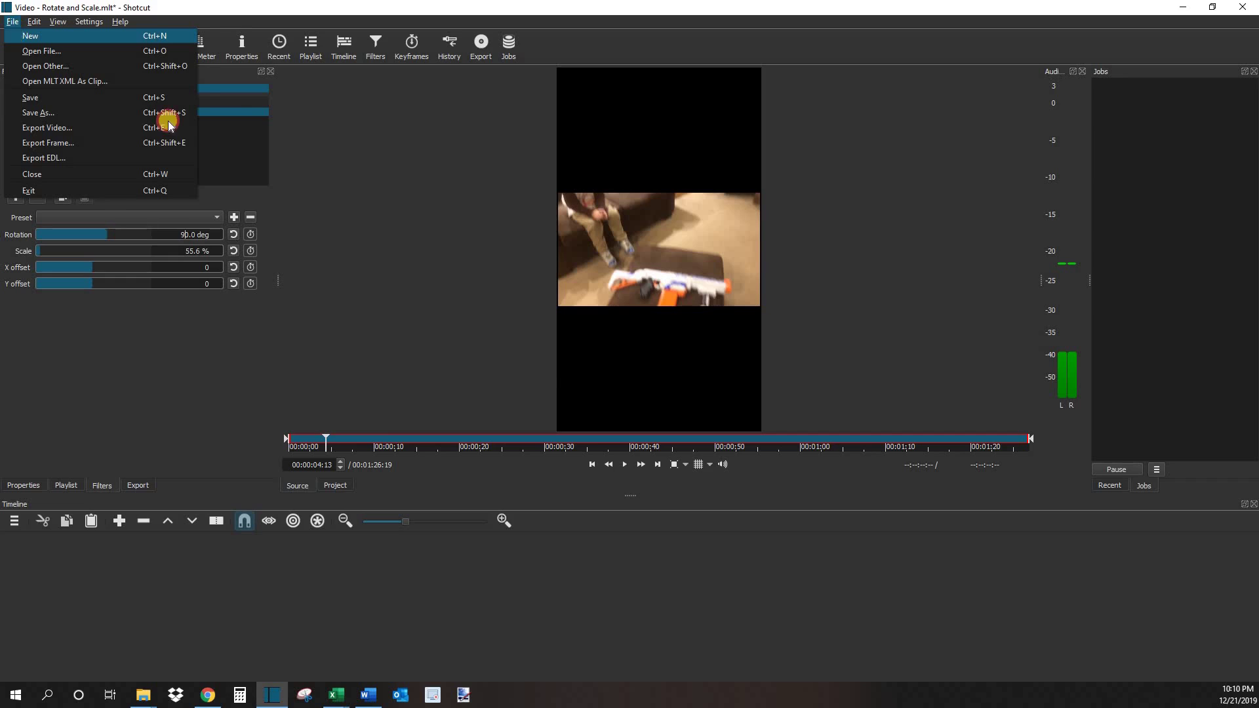
pyautogui.click(626, 362)
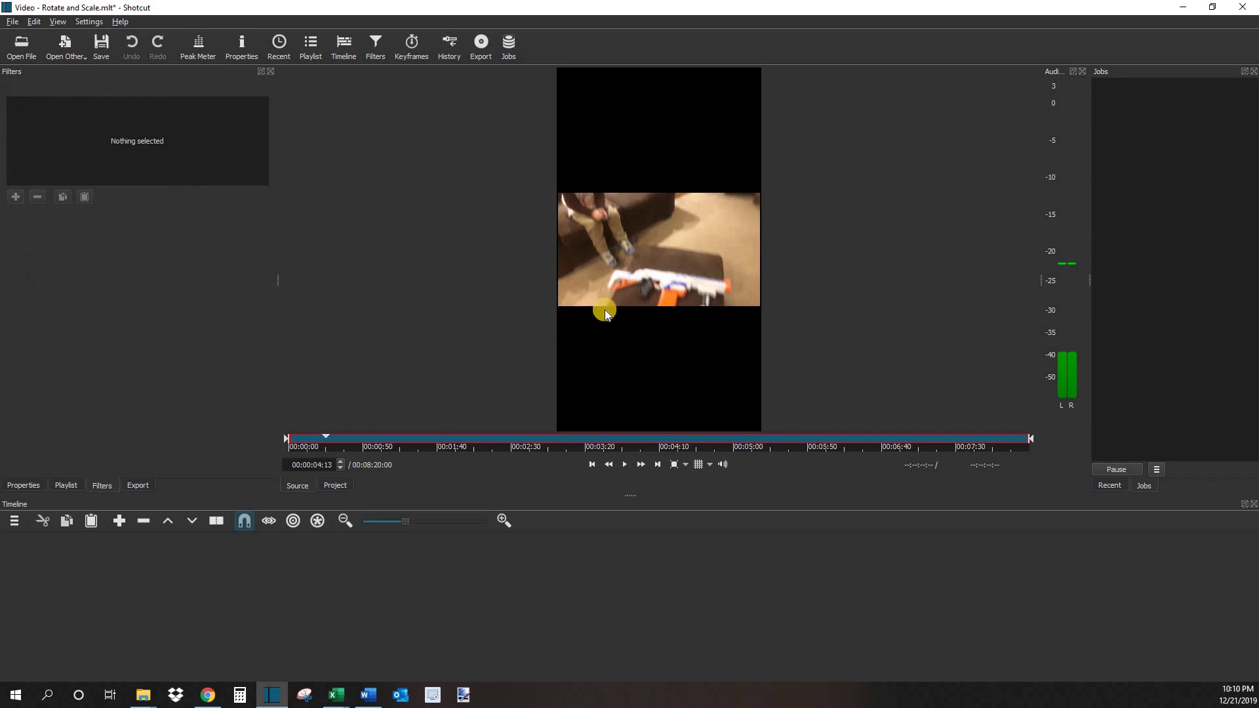
# - Append ' 2' to the name and create 'Video - Rotate and Scale 2'
pyautogui.click(425, 156)
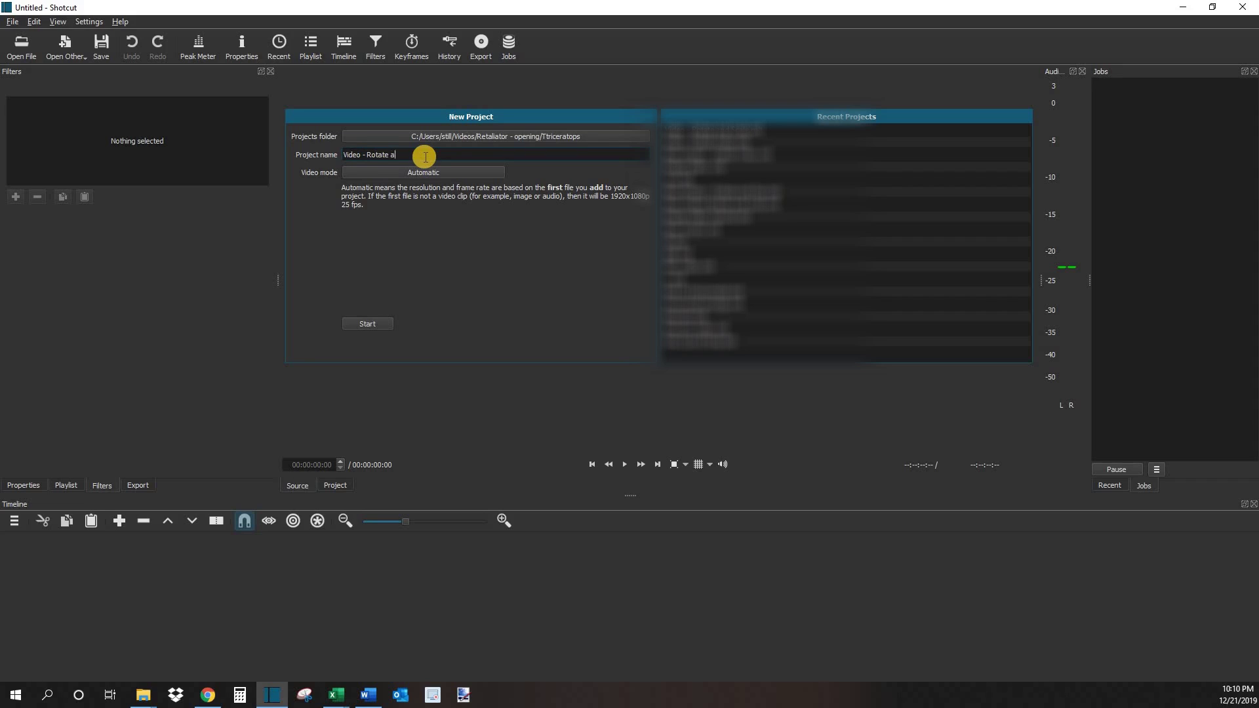
pyautogui.write('2')
pyautogui.click(376, 323)
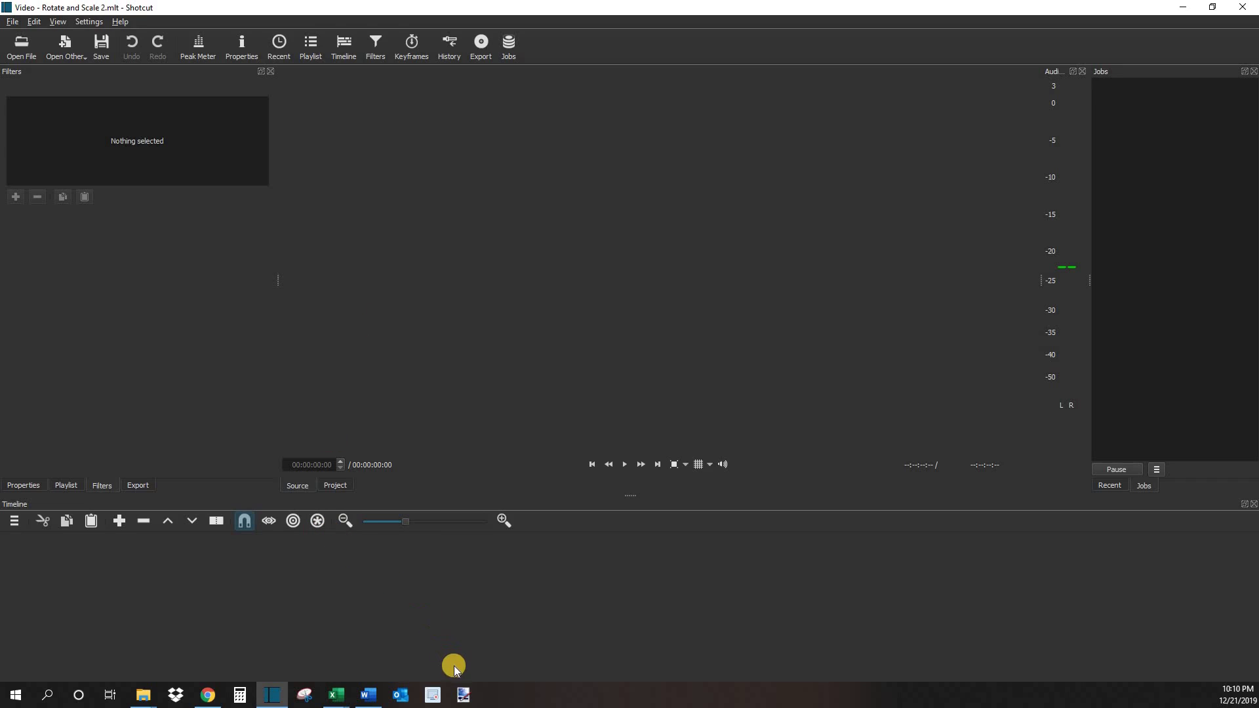
# - Launch paint.net and create a new image with width 1920 and height 1080 pixels
pyautogui.click(464, 694)
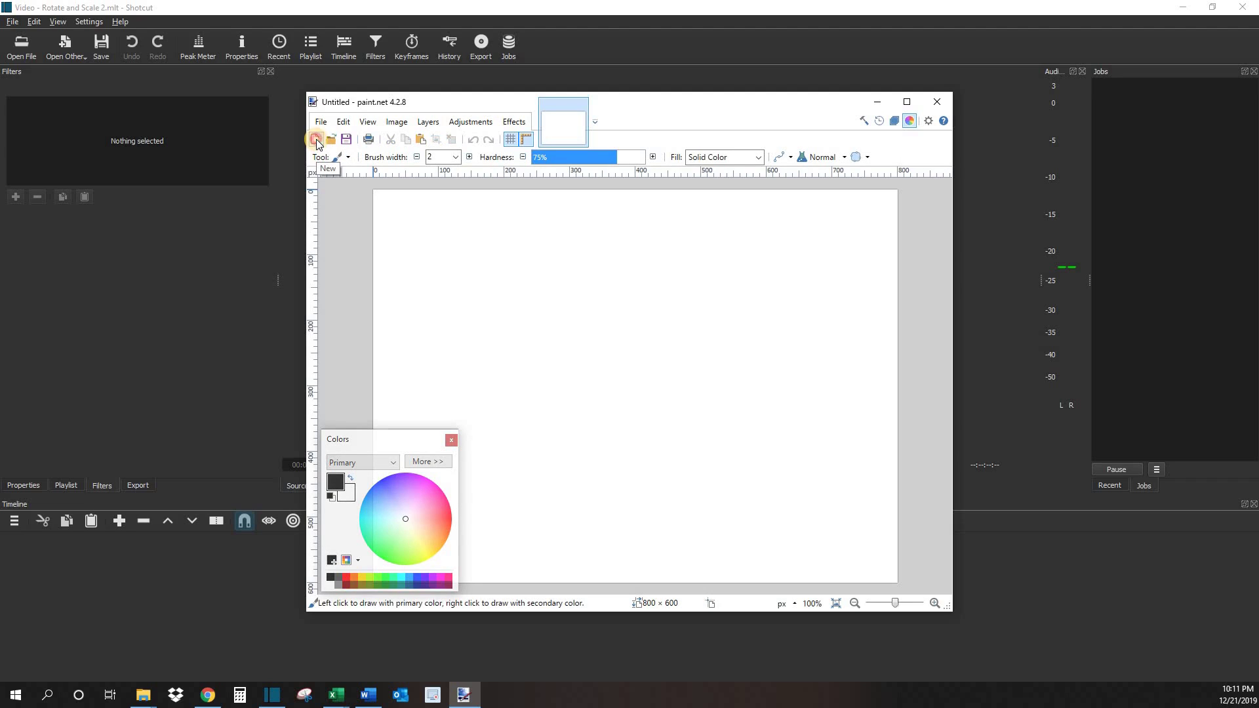
pyautogui.click(316, 139)
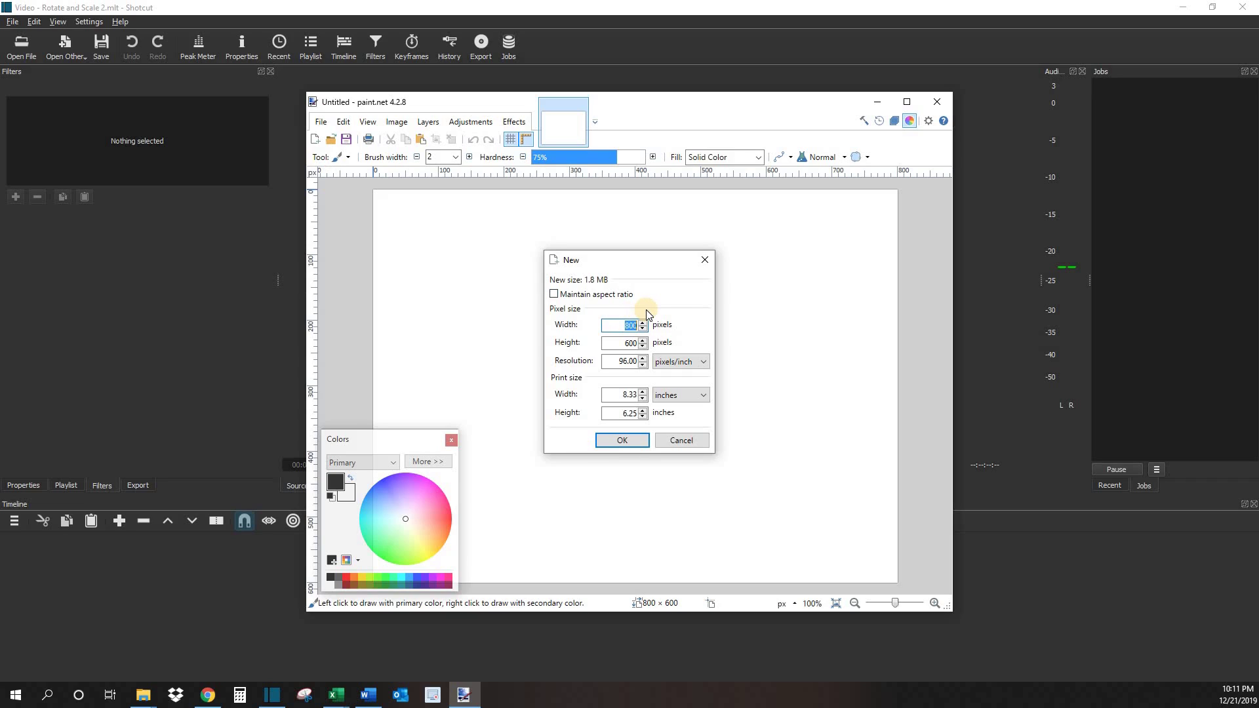
pyautogui.write('1920')
pyautogui.doubleClick(633, 344)
pyautogui.write('1080')
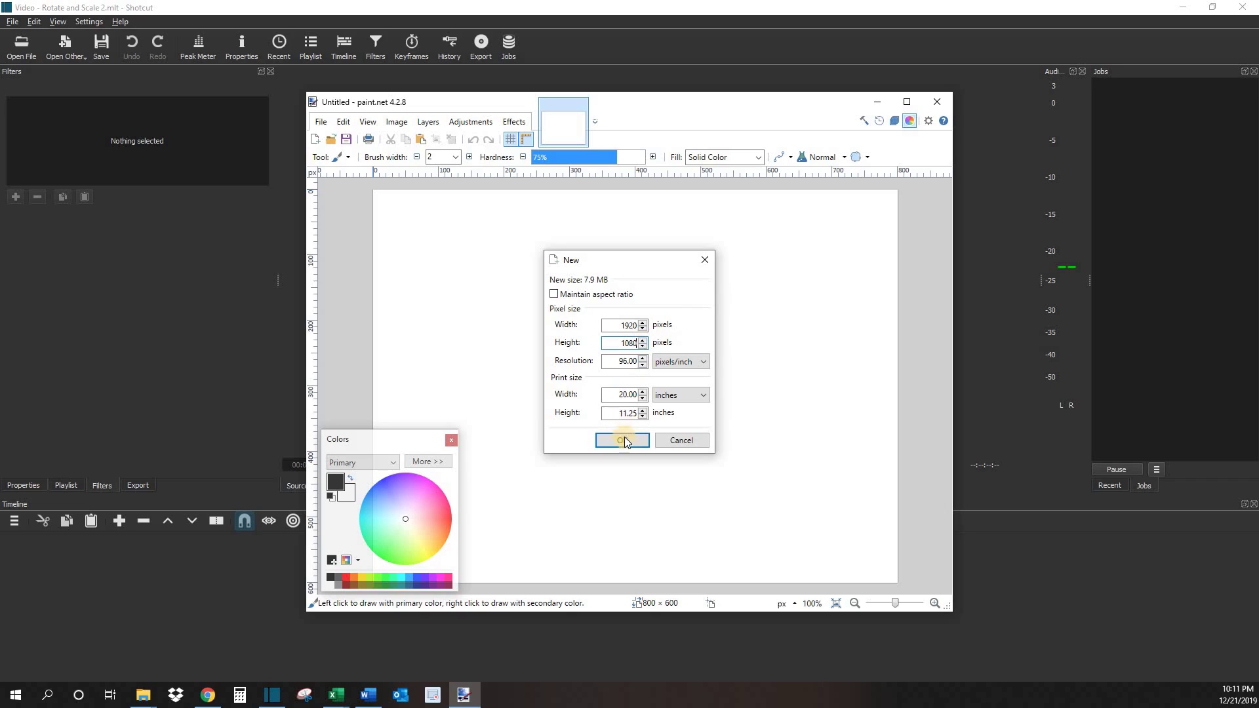
pyautogui.click(624, 441)
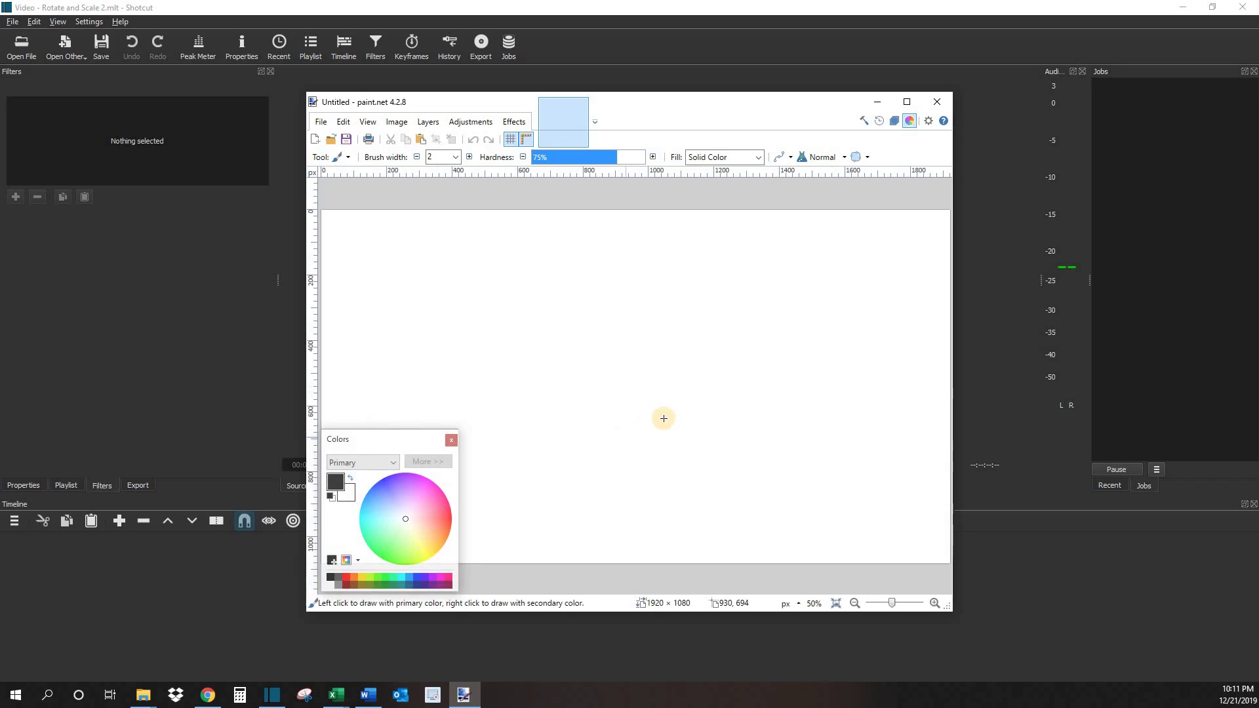
# - Save the canvas as Blank.png with default PNG settings, then minimize paint.net
pyautogui.scroll(-1, 664, 418)
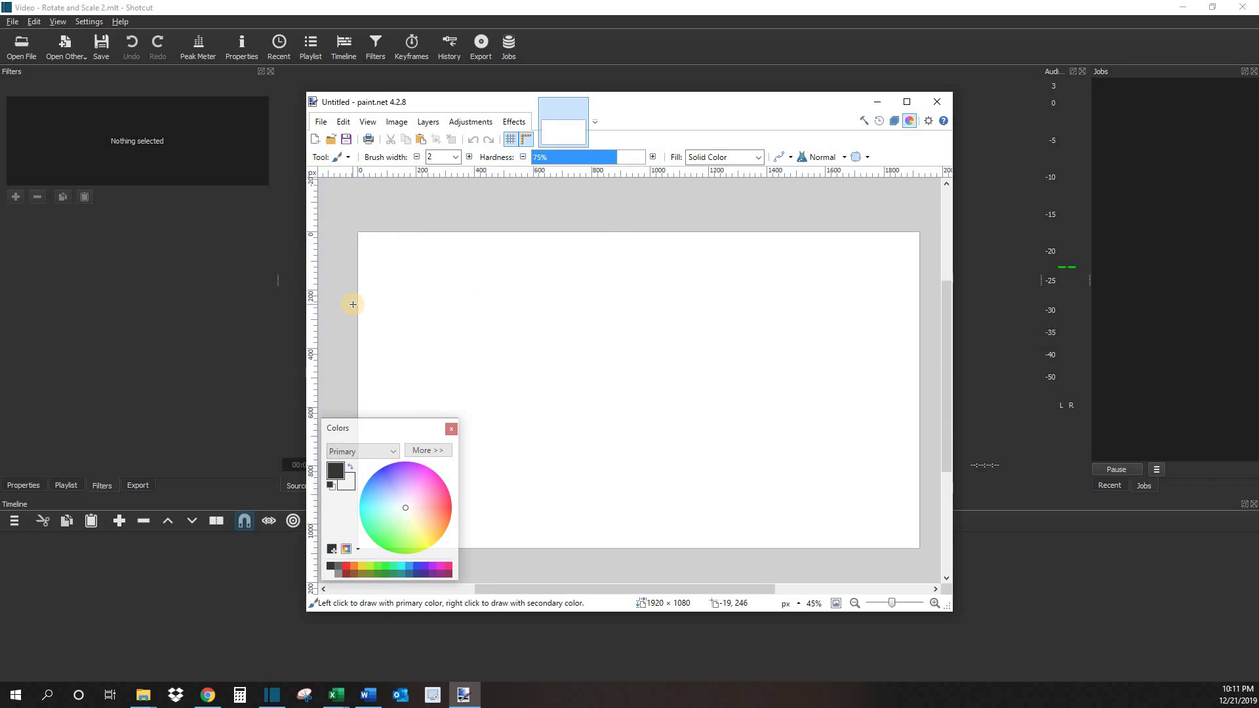
pyautogui.click(320, 122)
pyautogui.click(387, 240)
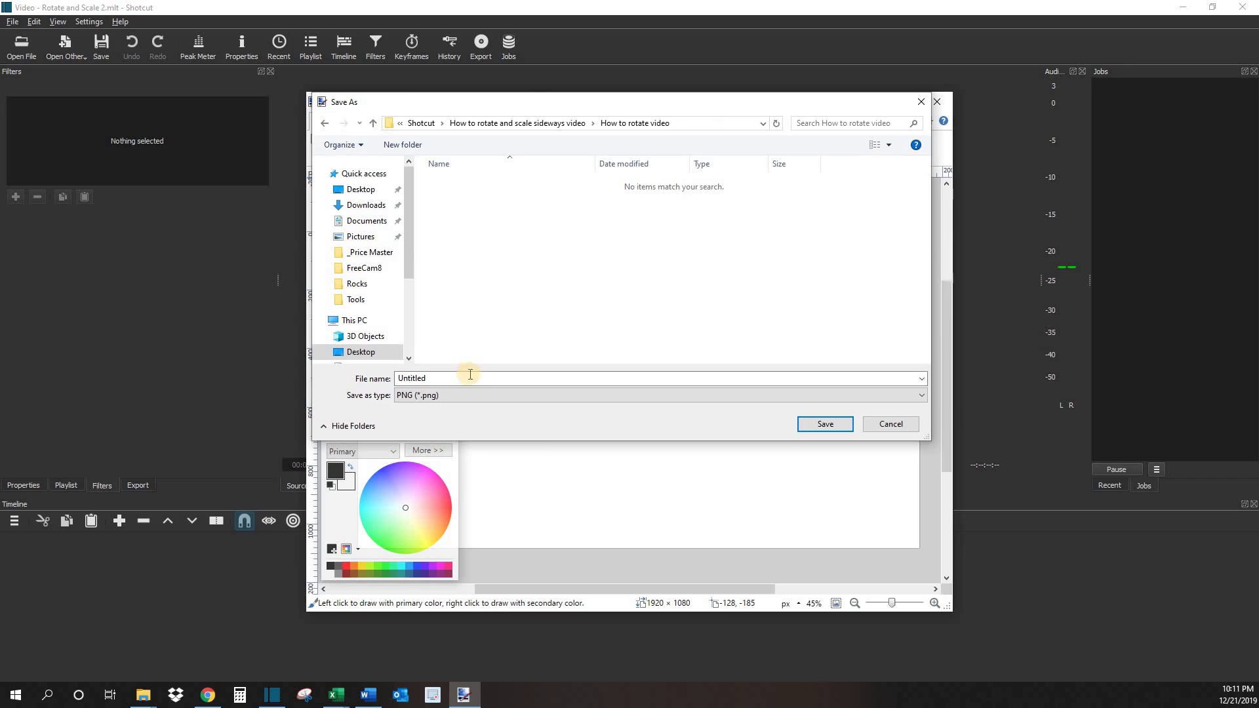
pyautogui.doubleClick(469, 377)
pyautogui.write('Blank')
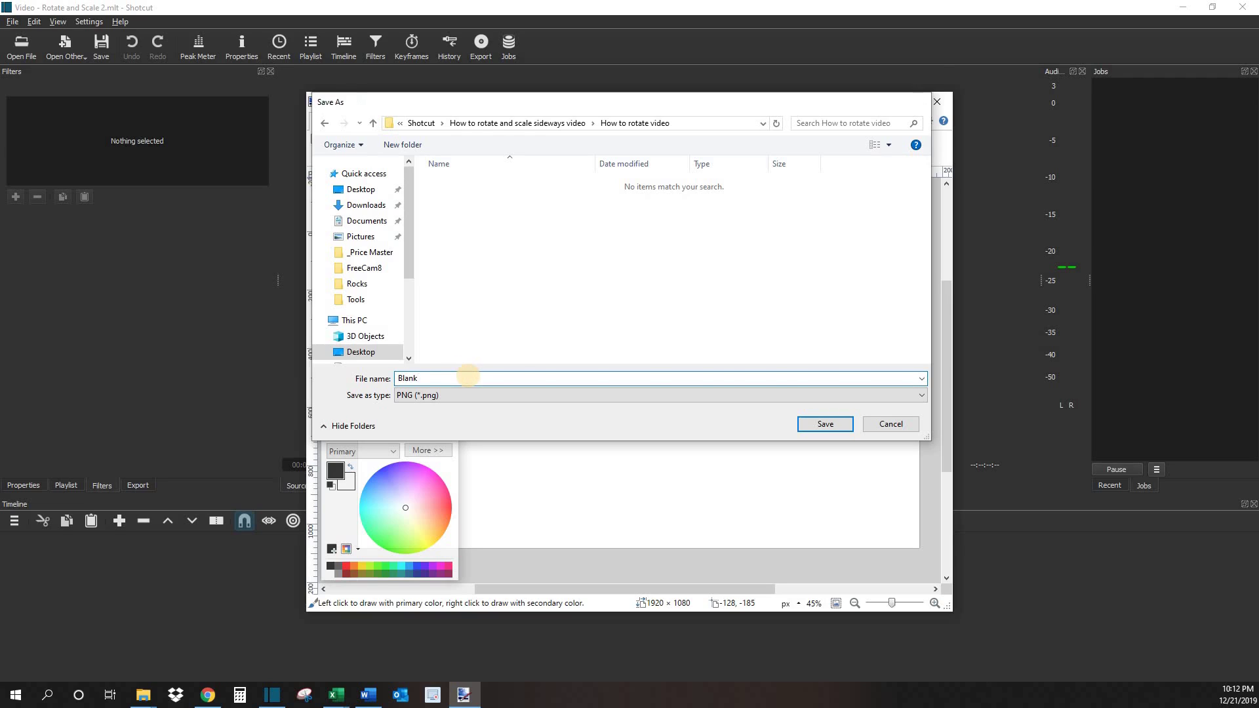
pyautogui.press('Return')
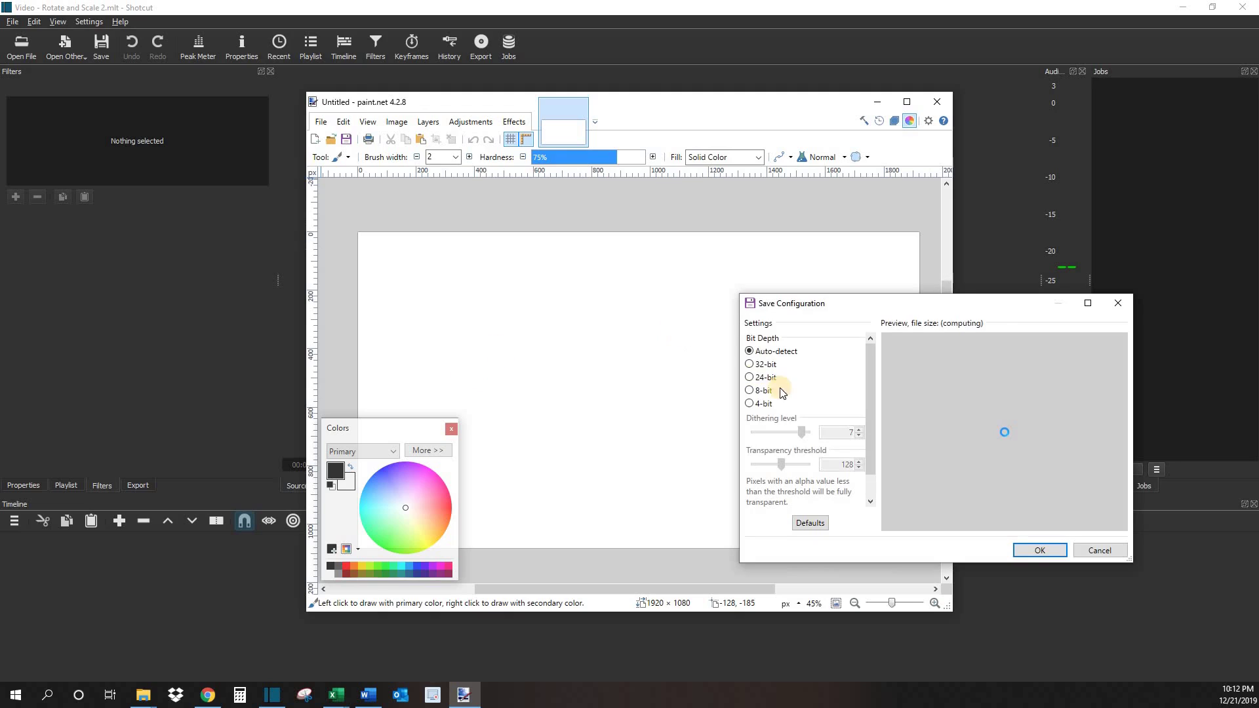
pyautogui.click(1034, 553)
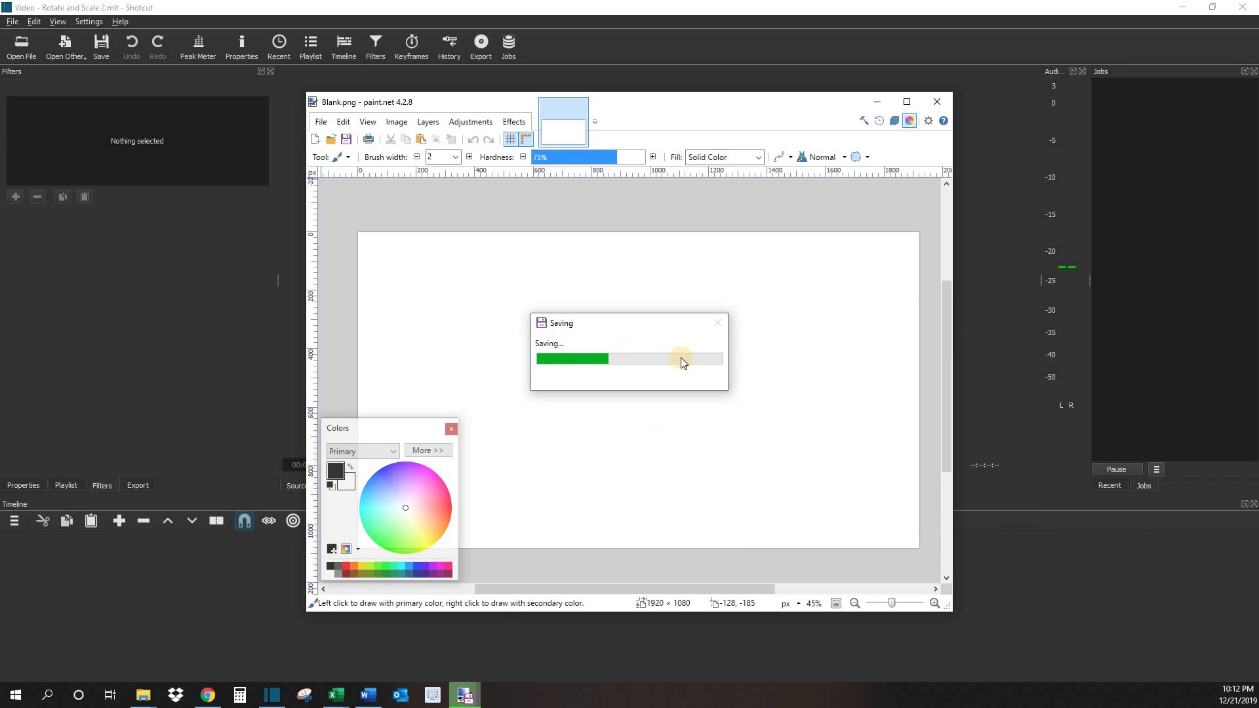
pyautogui.click(735, 358)
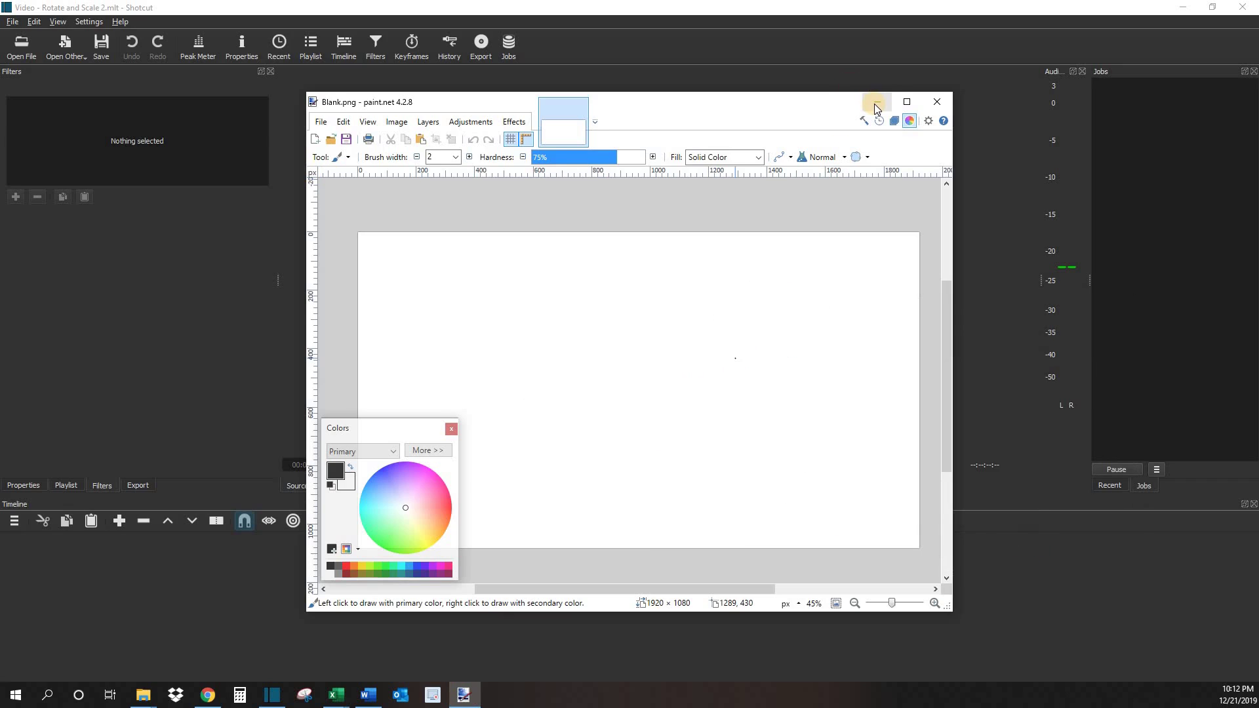
pyautogui.click(875, 104)
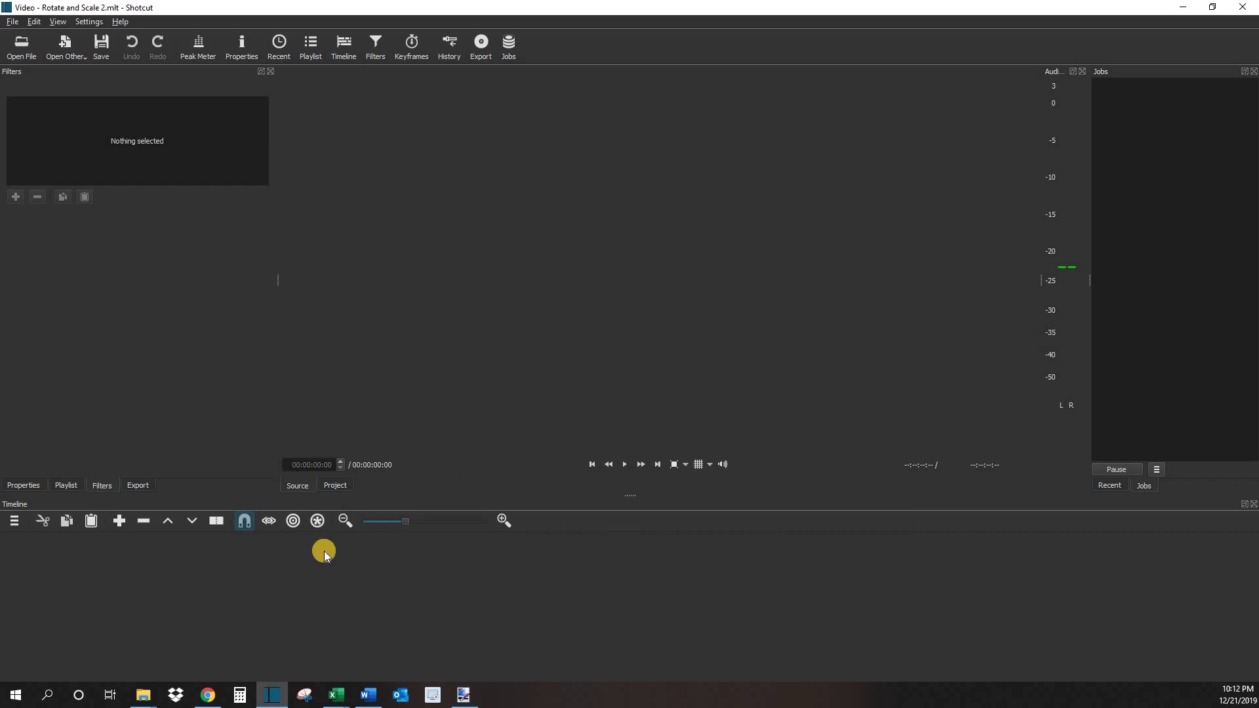
# - Drag Blank.png from the How to rotate video folder into the player, then onto track V1
pyautogui.moveTo(141, 701)
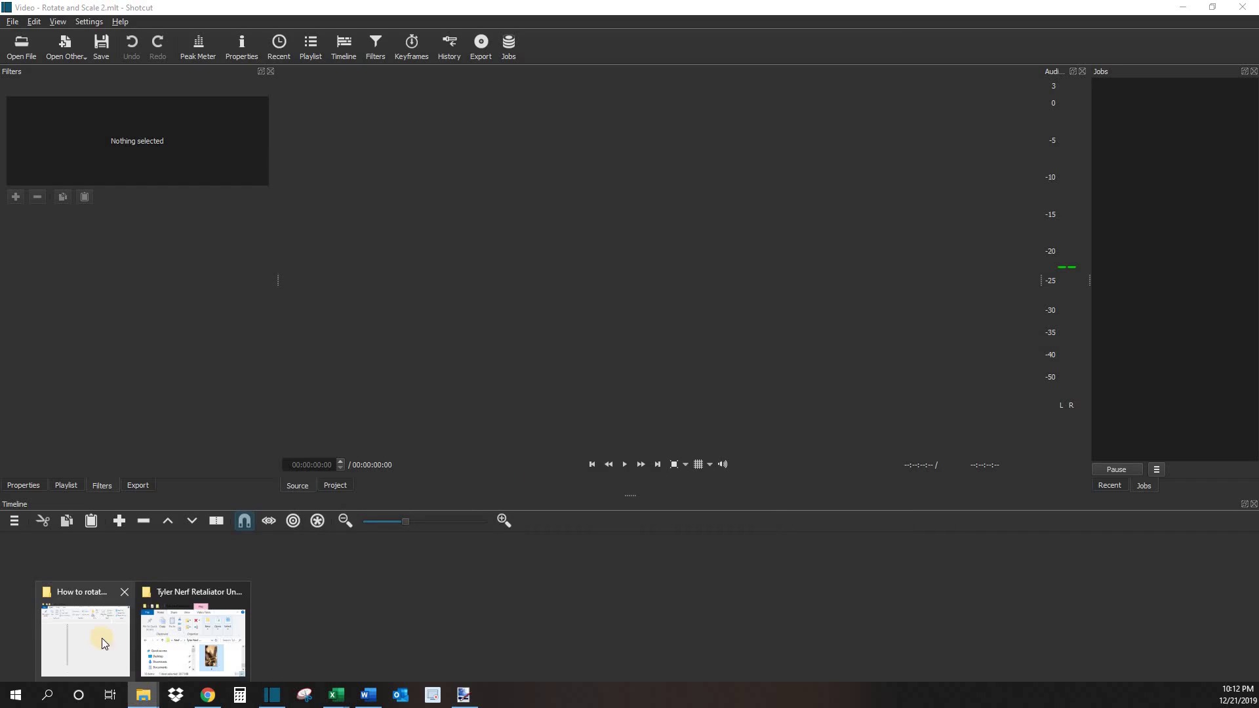
pyautogui.click(96, 630)
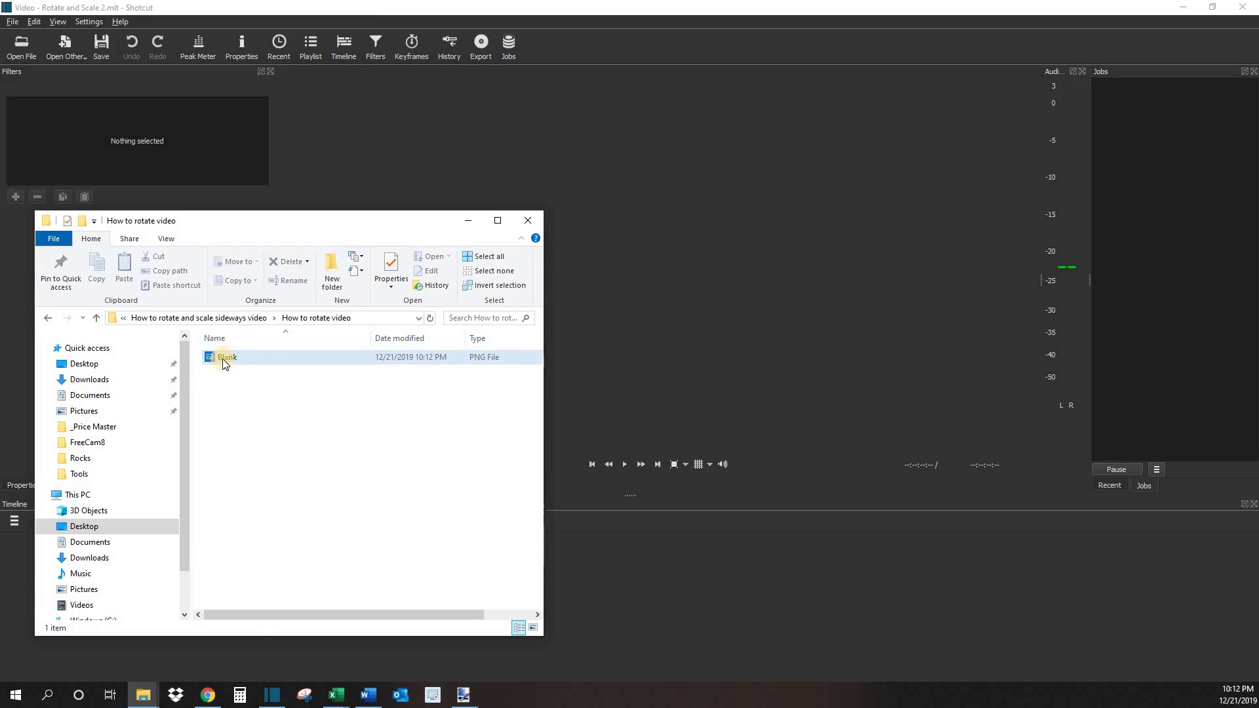
pyautogui.click(225, 357)
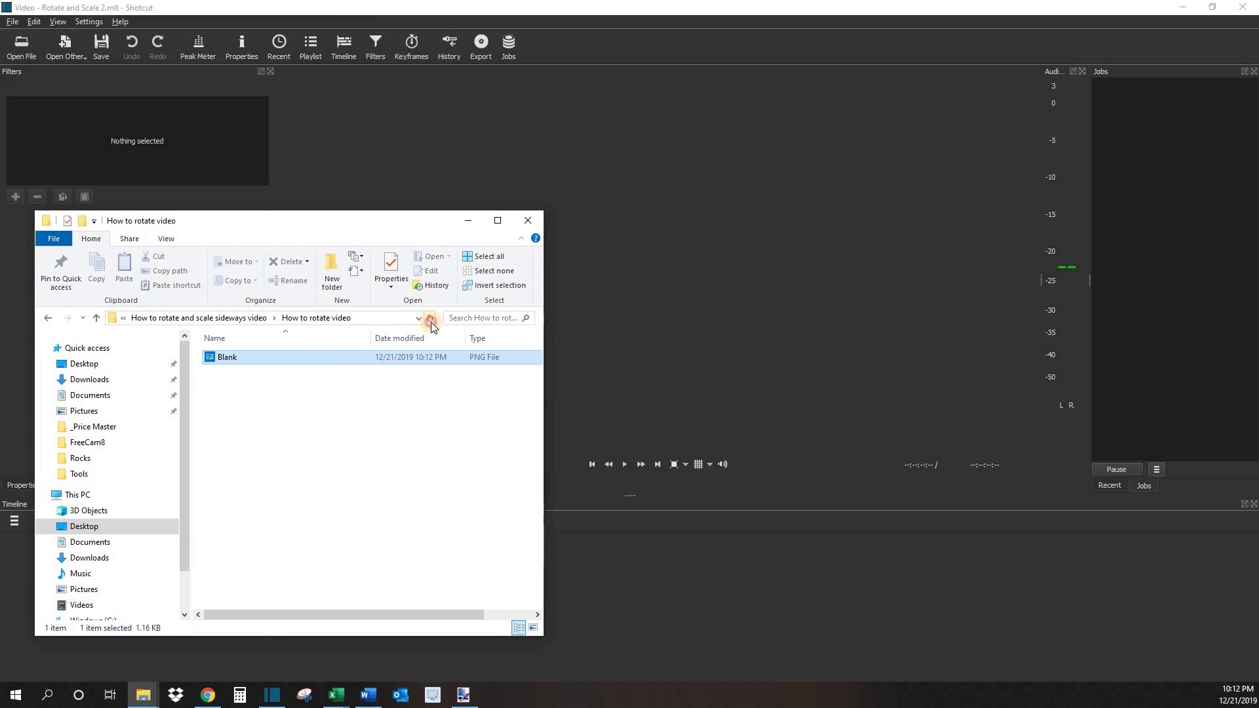
pyautogui.moveTo(431, 321); pyautogui.dragTo(651, 237)
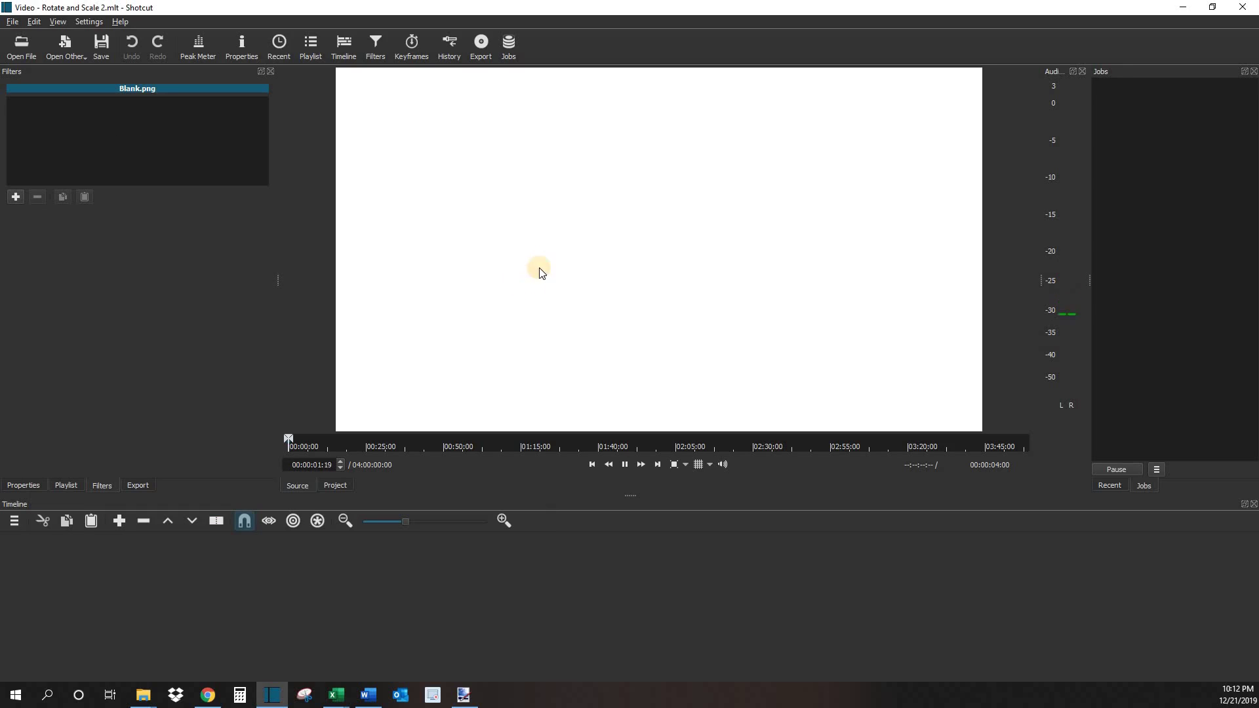
pyautogui.moveTo(540, 267); pyautogui.dragTo(281, 548)
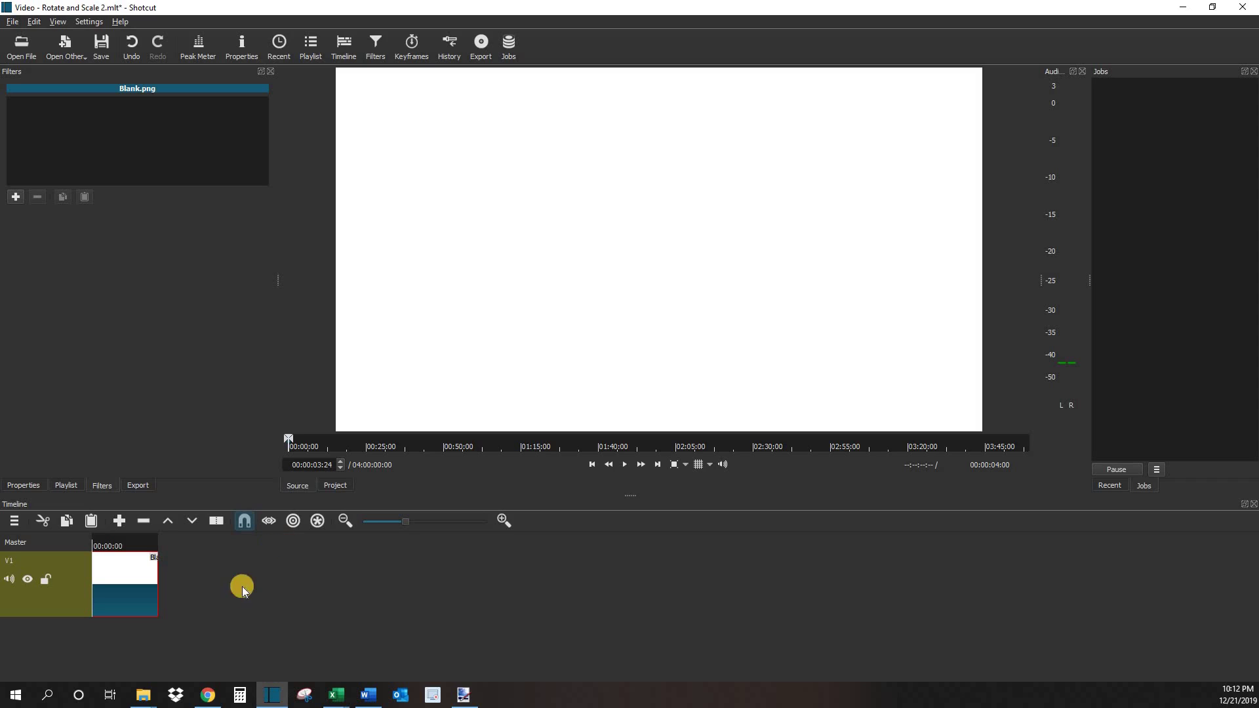
# - Drag the z.MOV video from the Nerf folder into Shotcut's player
pyautogui.moveTo(143, 694)
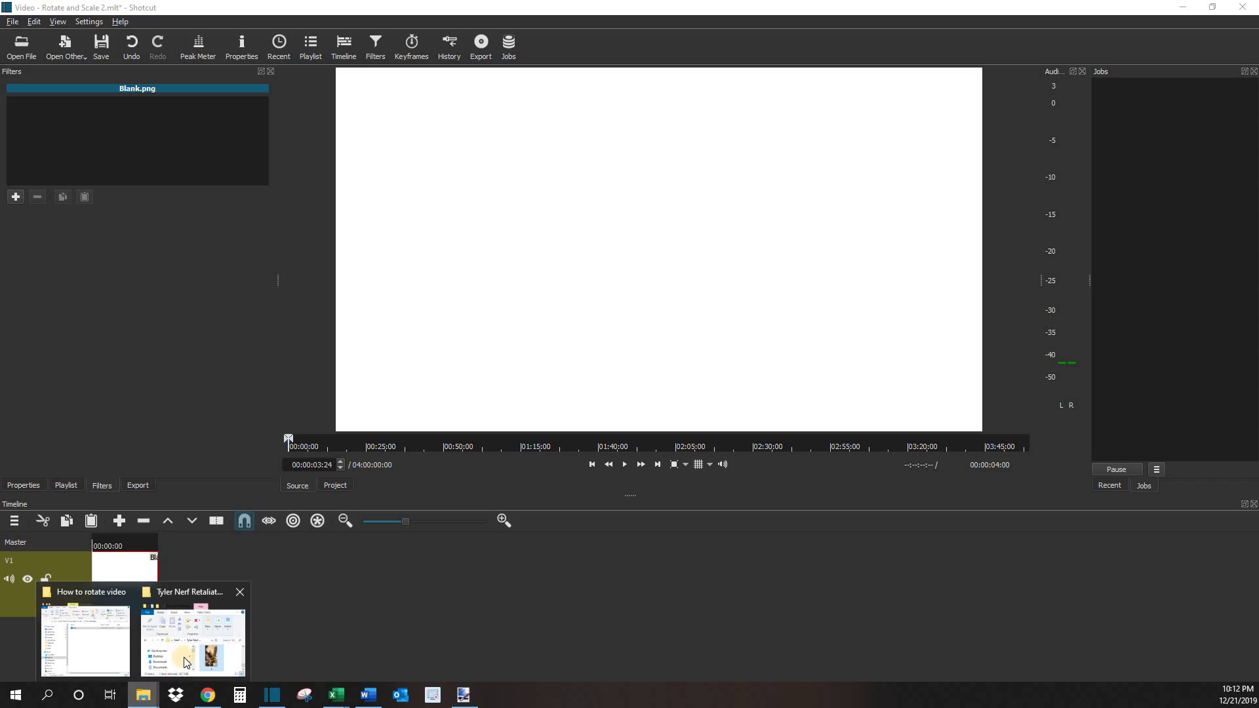
pyautogui.click(186, 661)
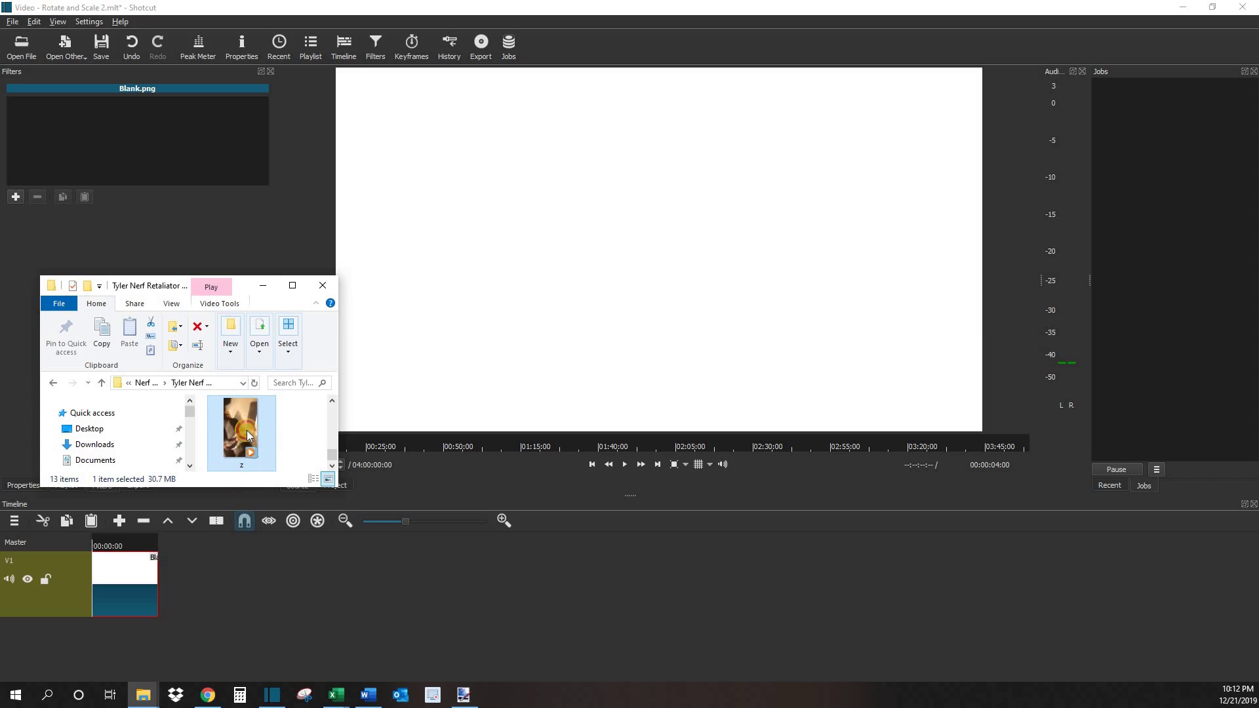
pyautogui.moveTo(247, 430); pyautogui.dragTo(627, 303)
pyautogui.click(623, 463)
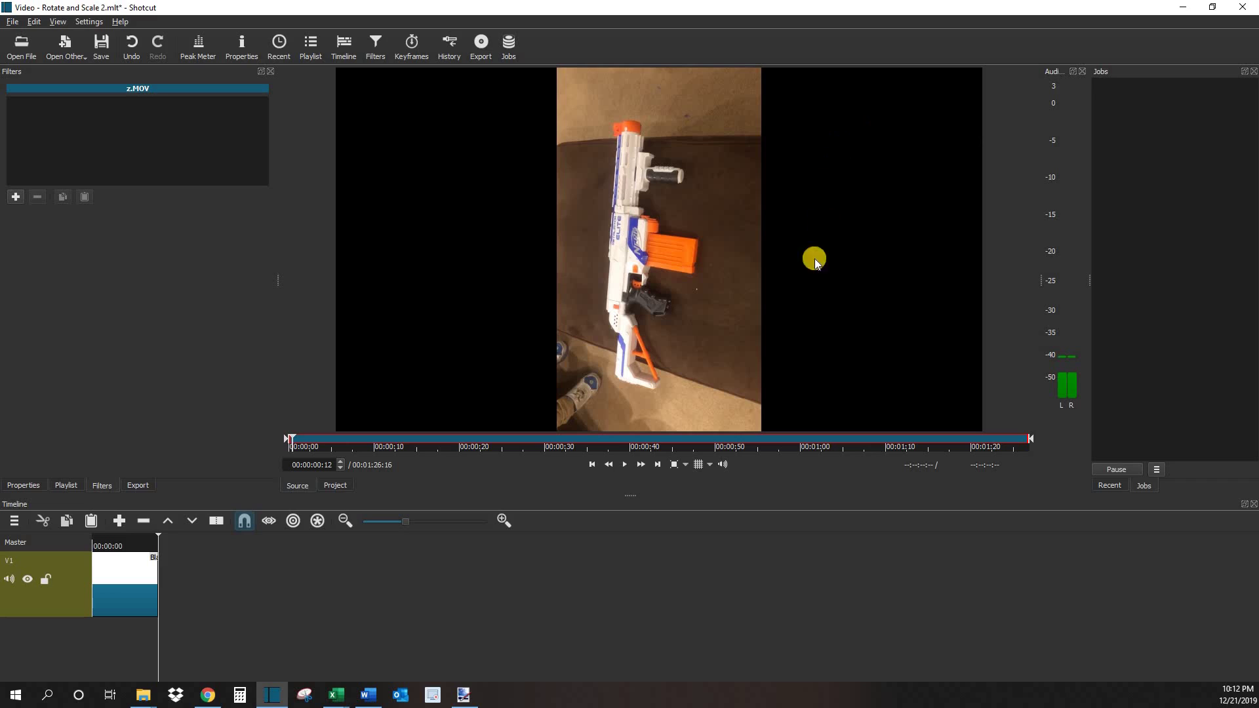
# - Add a Rotate and Scale filter to z.MOV, found by searching 'rotate', and set Rotation to 90
pyautogui.click(15, 197)
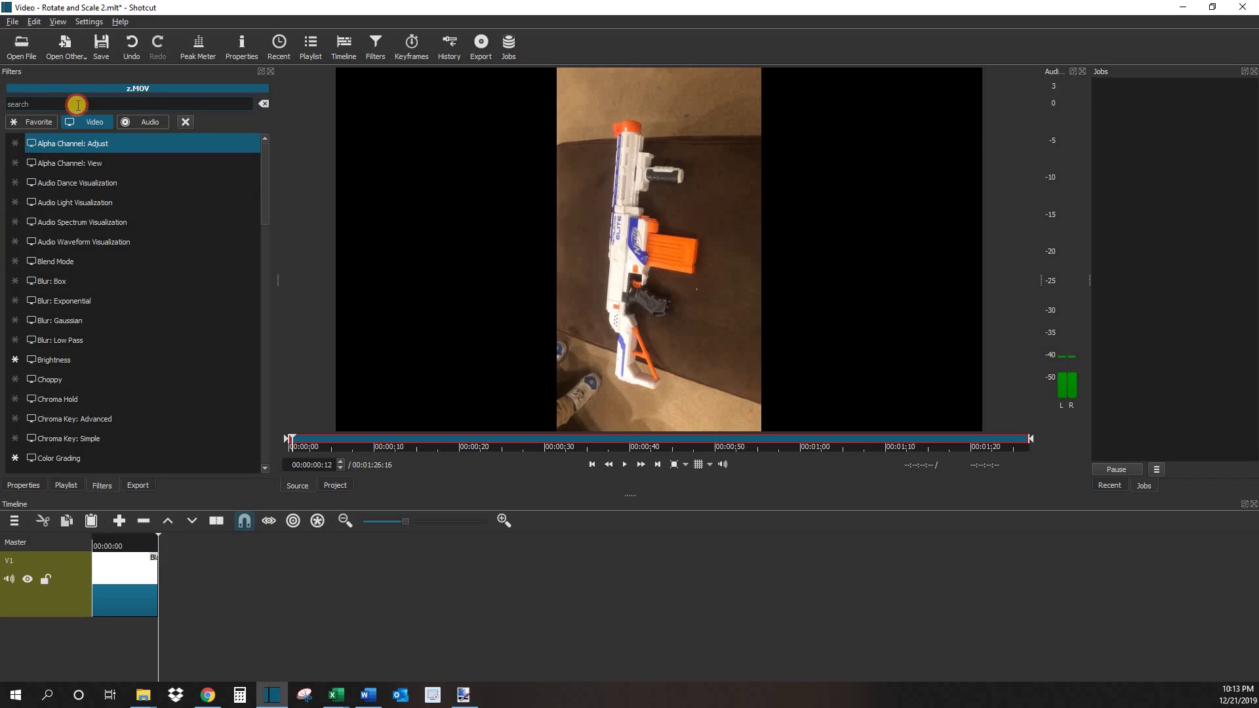
pyautogui.write('r')
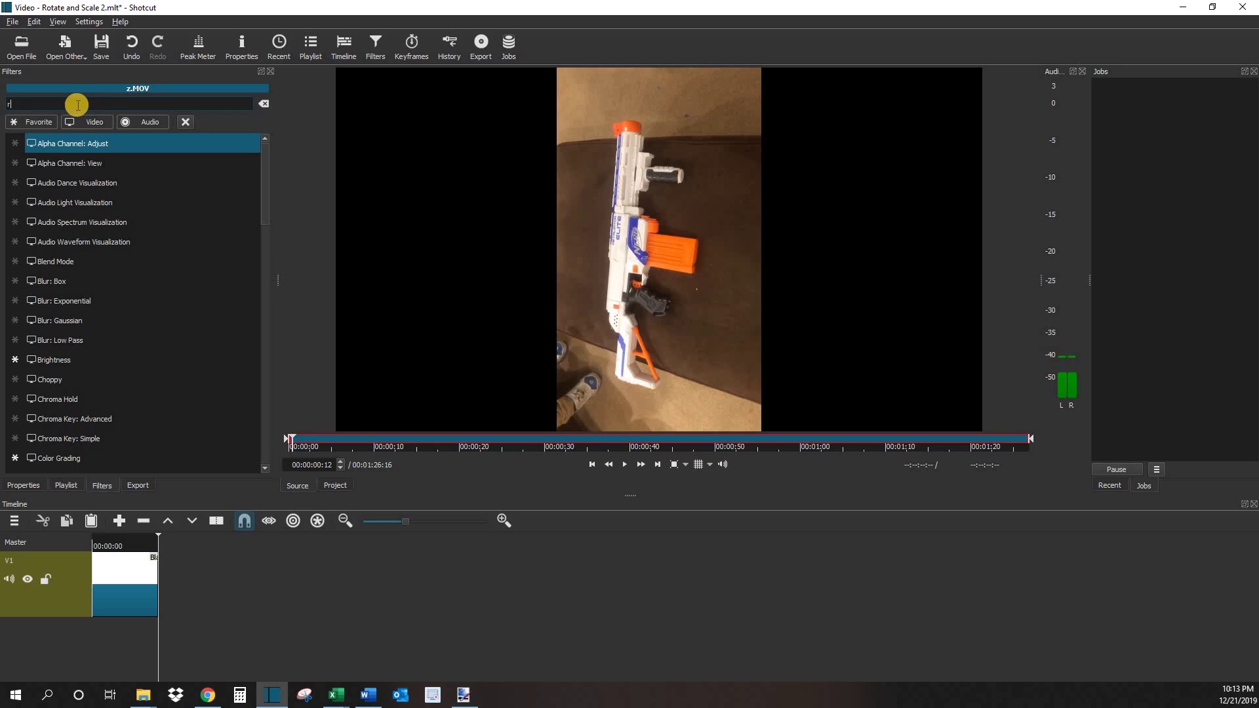
pyautogui.write('otate')
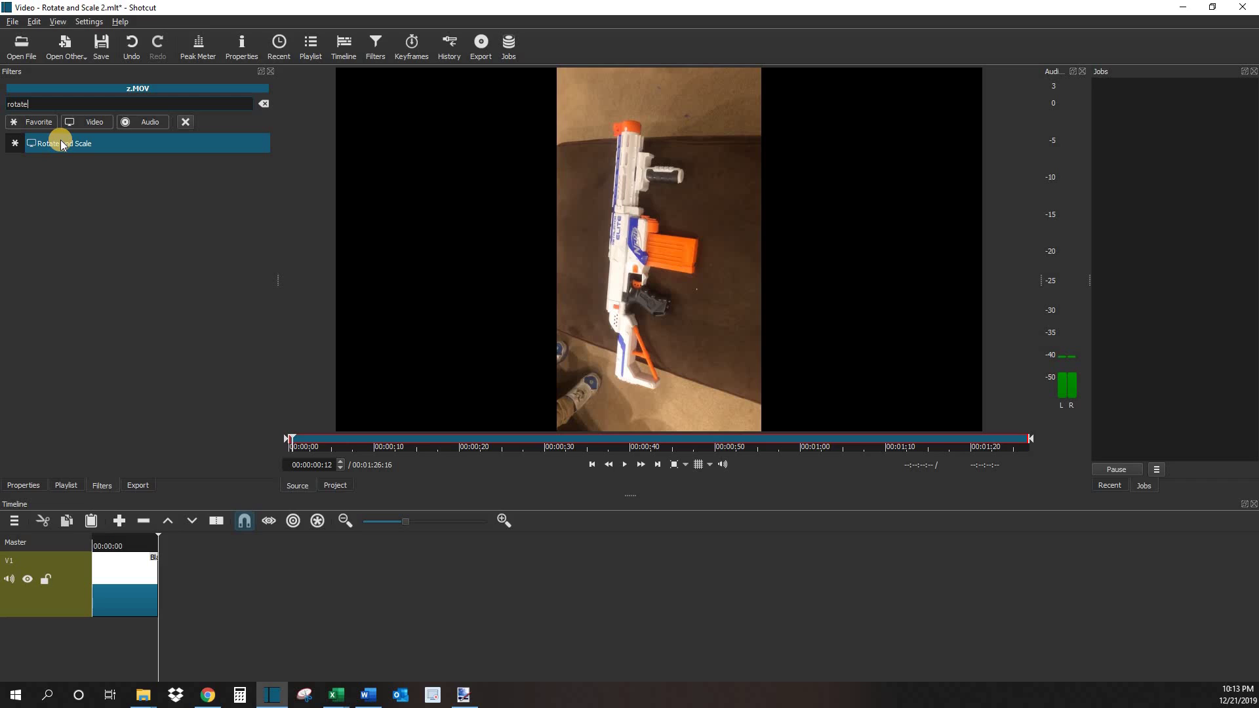
pyautogui.click(61, 142)
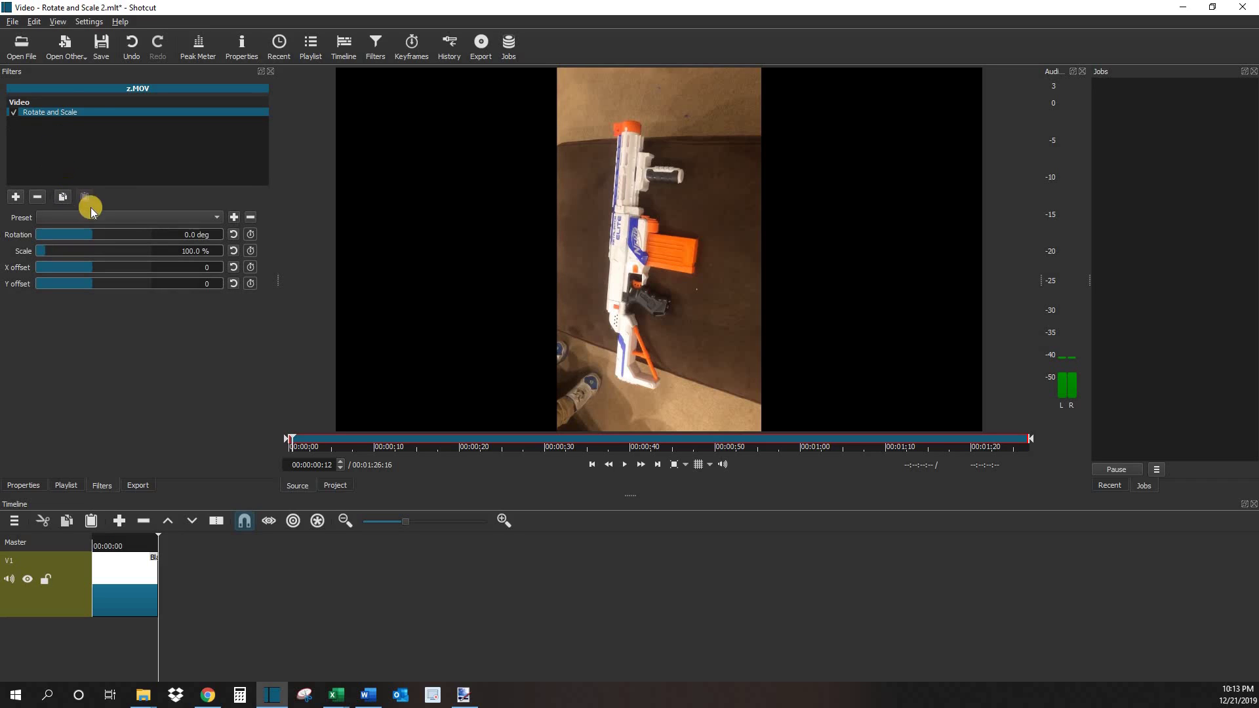
pyautogui.doubleClick(198, 236)
pyautogui.write('90')
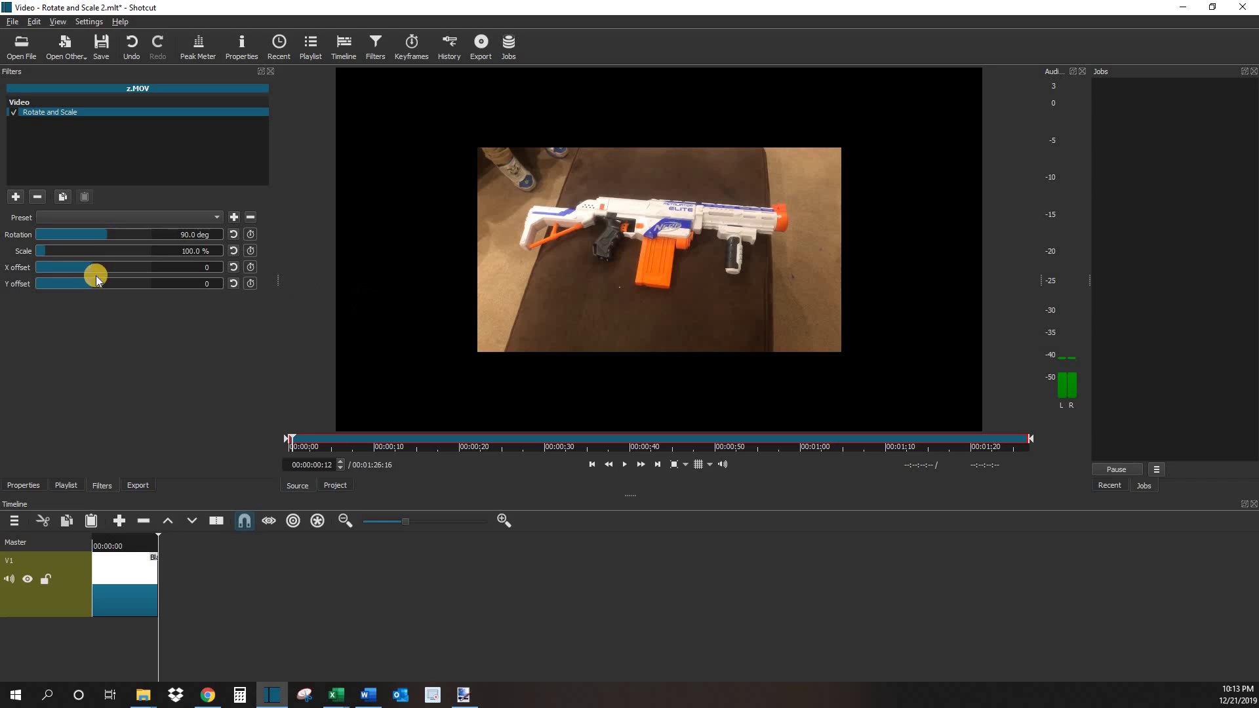
# - Drag the Scale slider up, then edit and fine-tune the Scale value to 178%
pyautogui.moveTo(41, 251); pyautogui.dragTo(57, 253)
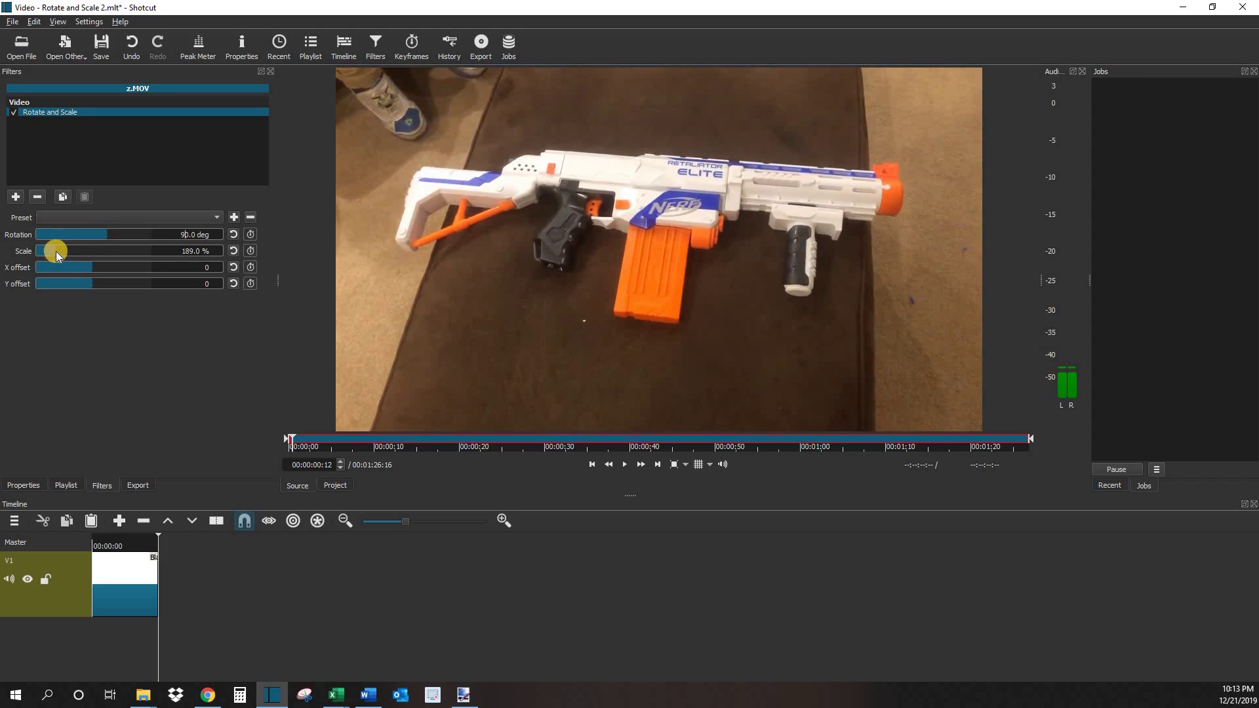
pyautogui.moveTo(54, 250); pyautogui.dragTo(51, 250)
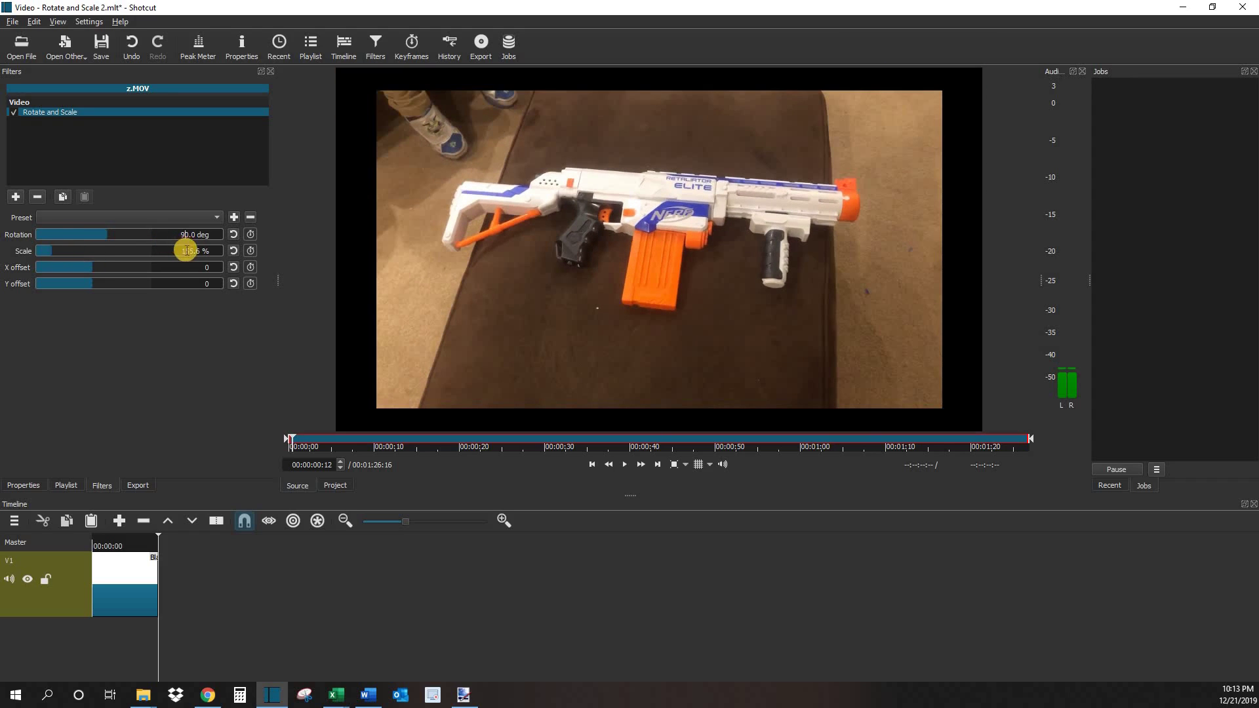
pyautogui.click(189, 251)
pyautogui.press('BackSpace')
pyautogui.press('BackSpace')
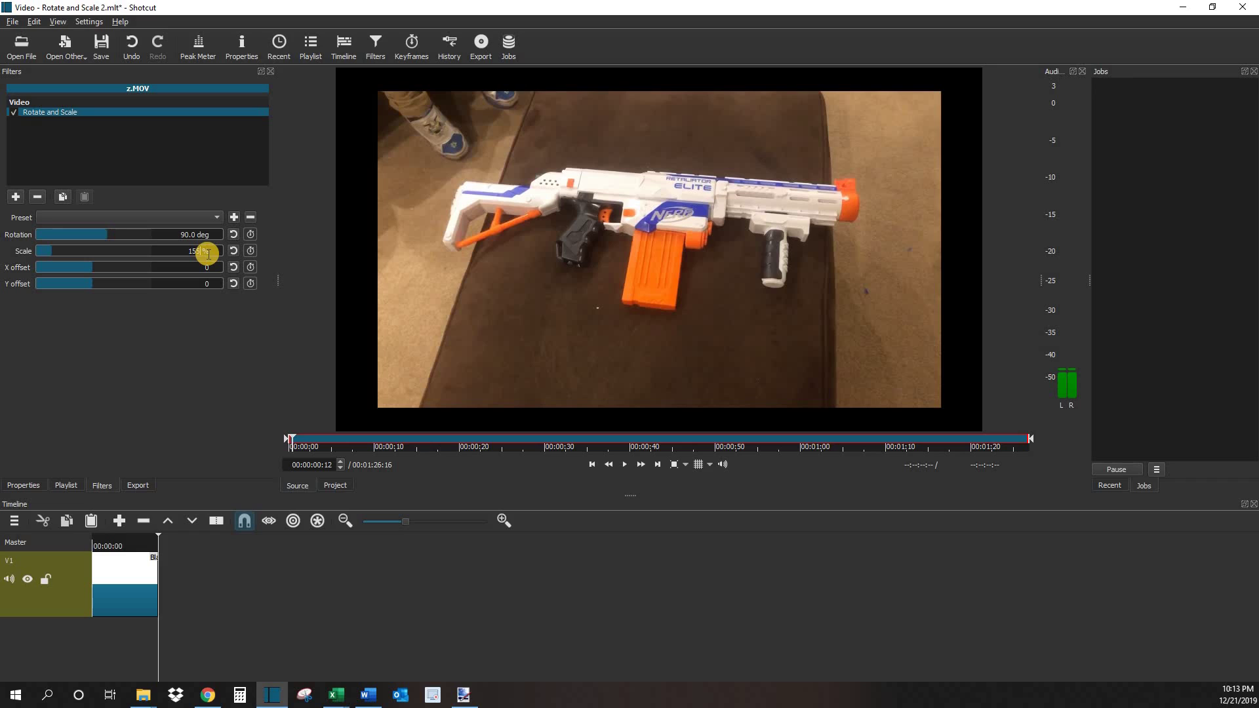
pyautogui.press('BackSpace')
pyautogui.press('BackSpace')
pyautogui.write('70')
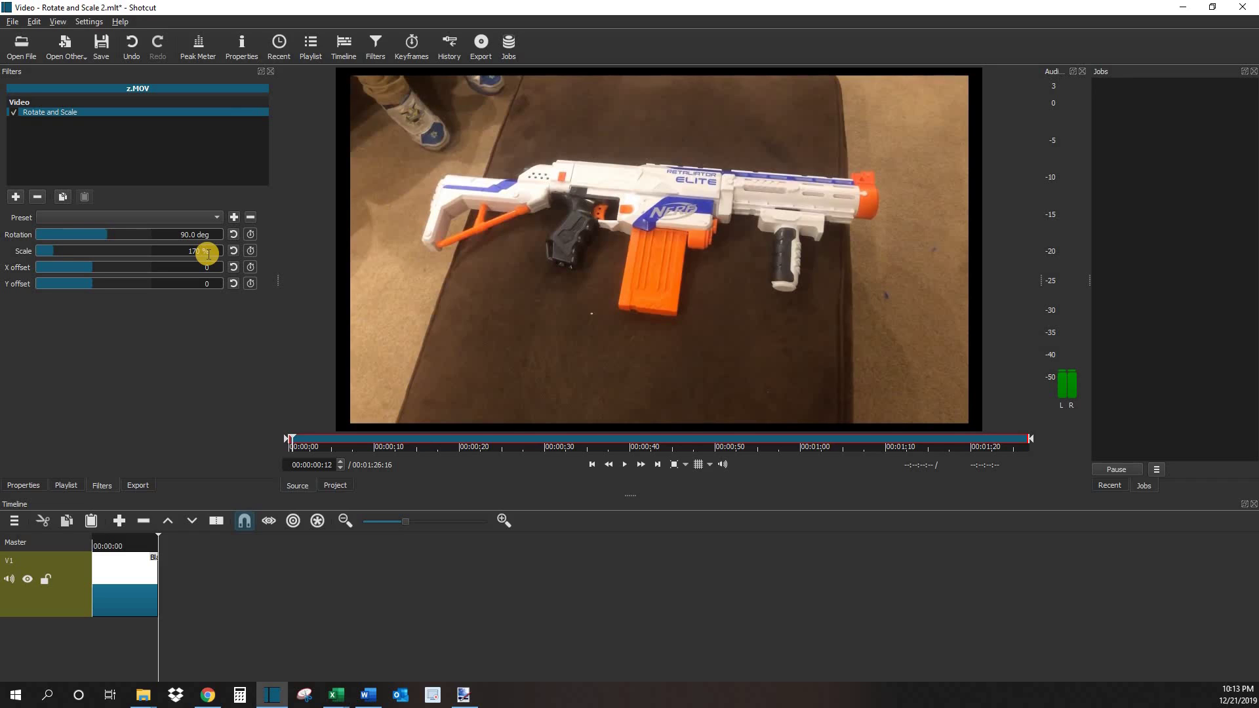
pyautogui.press('BackSpace')
pyautogui.write('5')
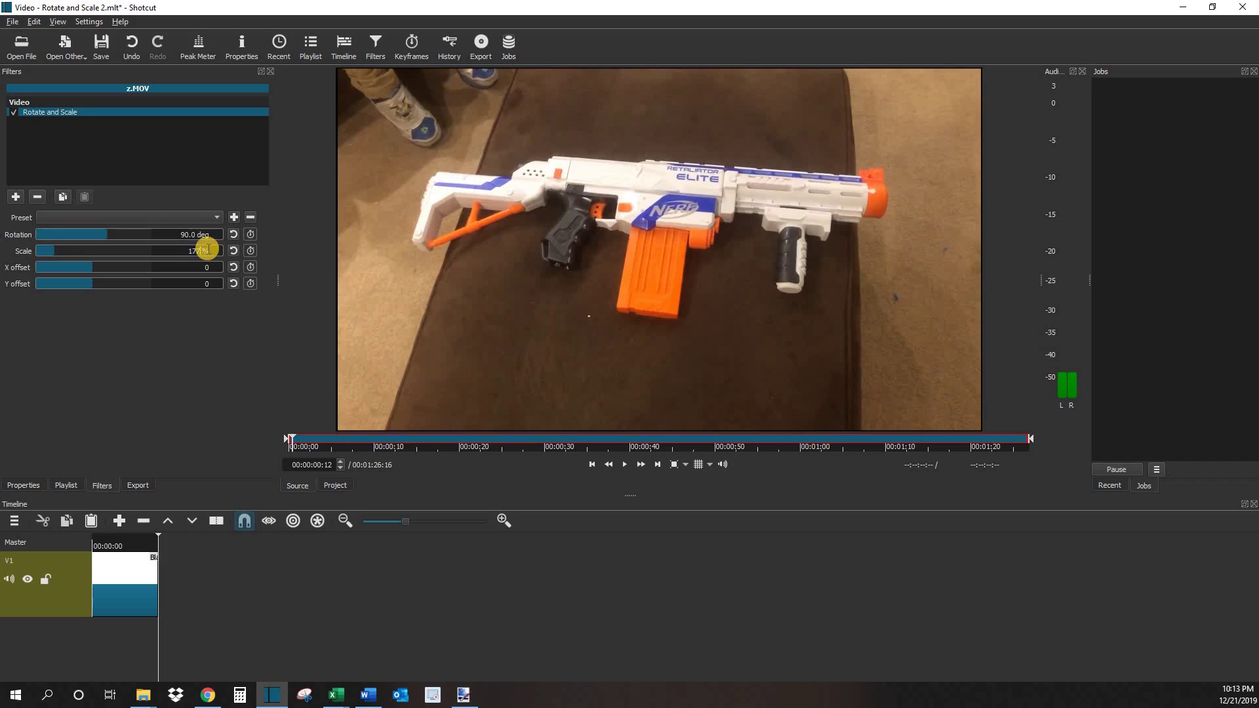
pyautogui.scroll(1, 198, 249)
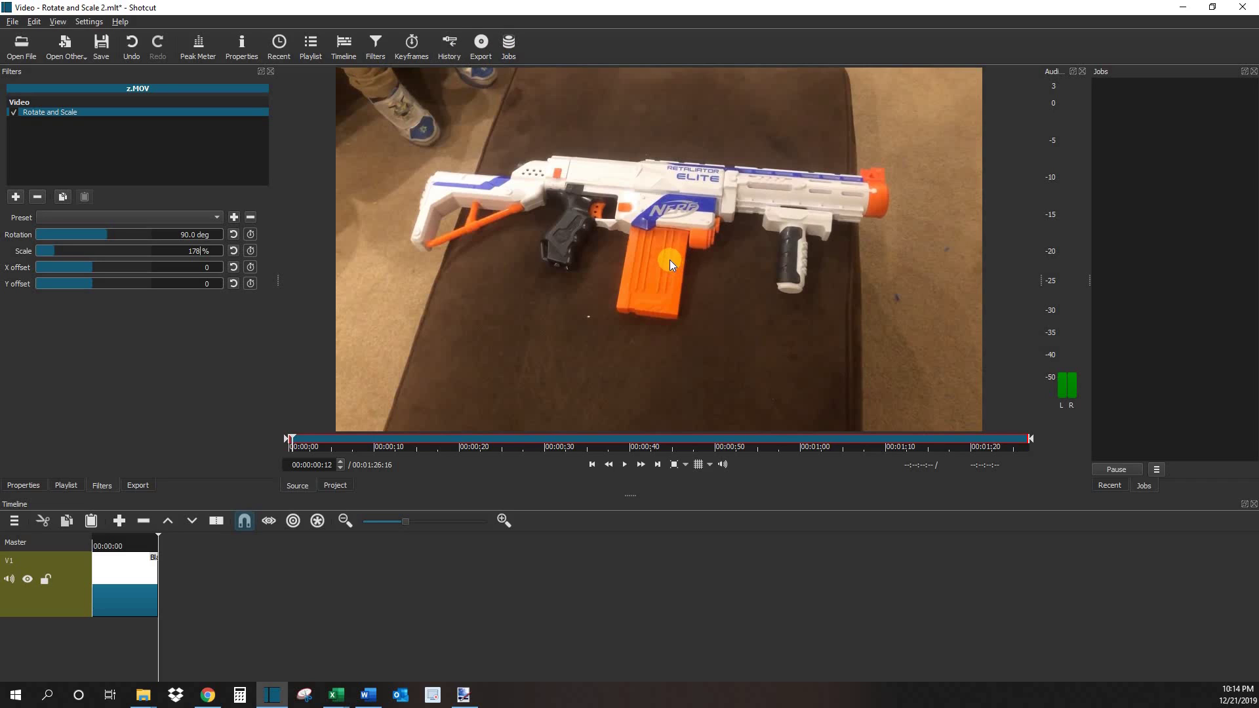
# - Commit the 178 % scale and overwrite z.MOV onto track V1 over Blank.png
pyautogui.click(607, 276)
pyautogui.moveTo(118, 569); pyautogui.dragTo(96, 573)
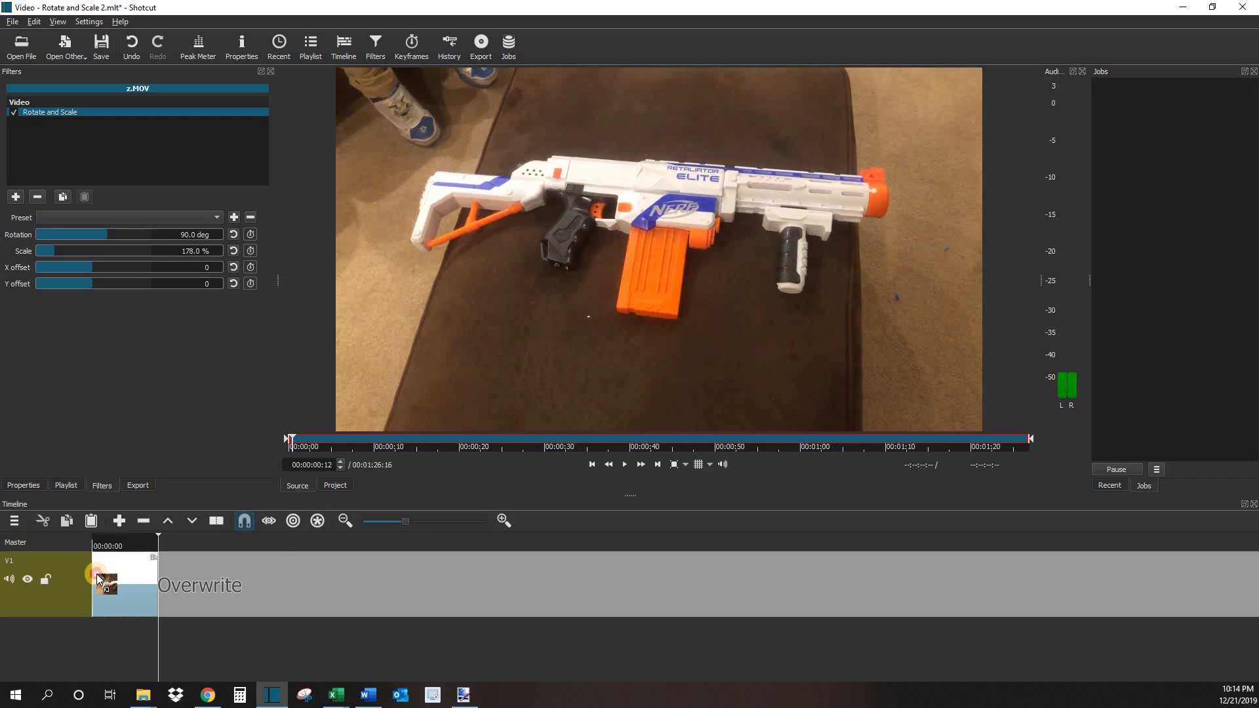